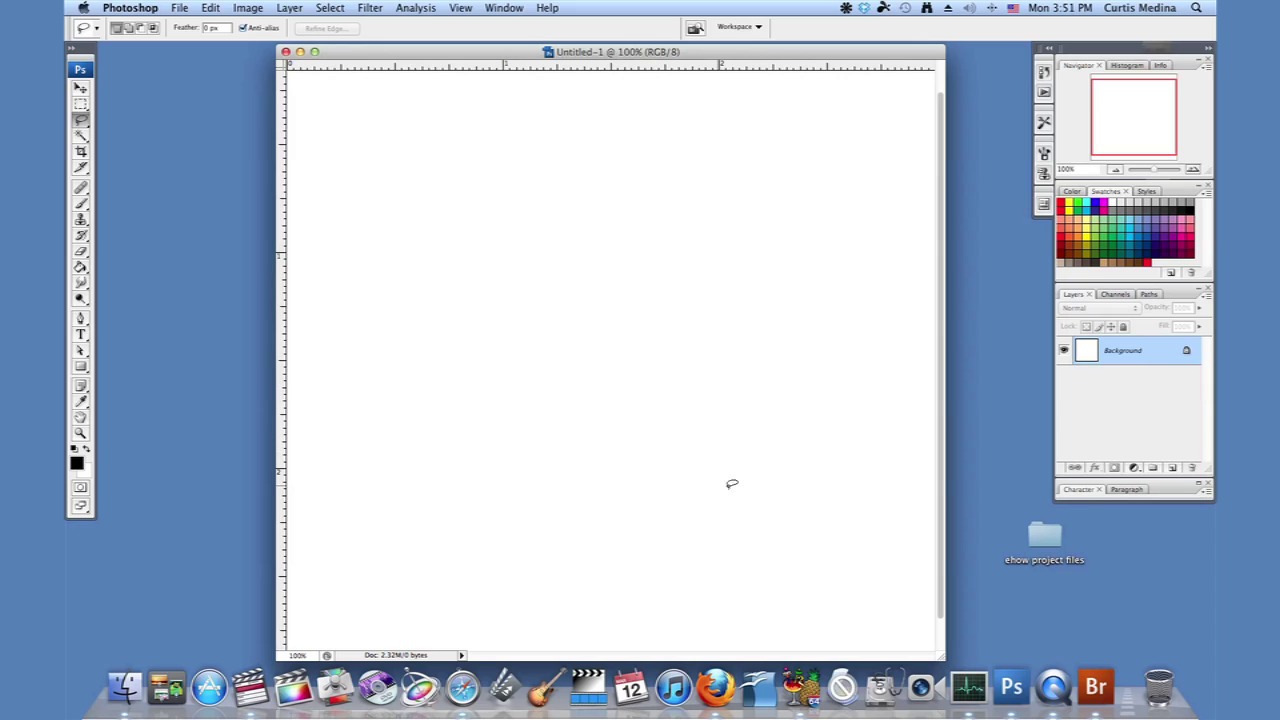
Add Layer 1 above Background and select the Brush tool with Normal blend mode.
click(1172, 468)
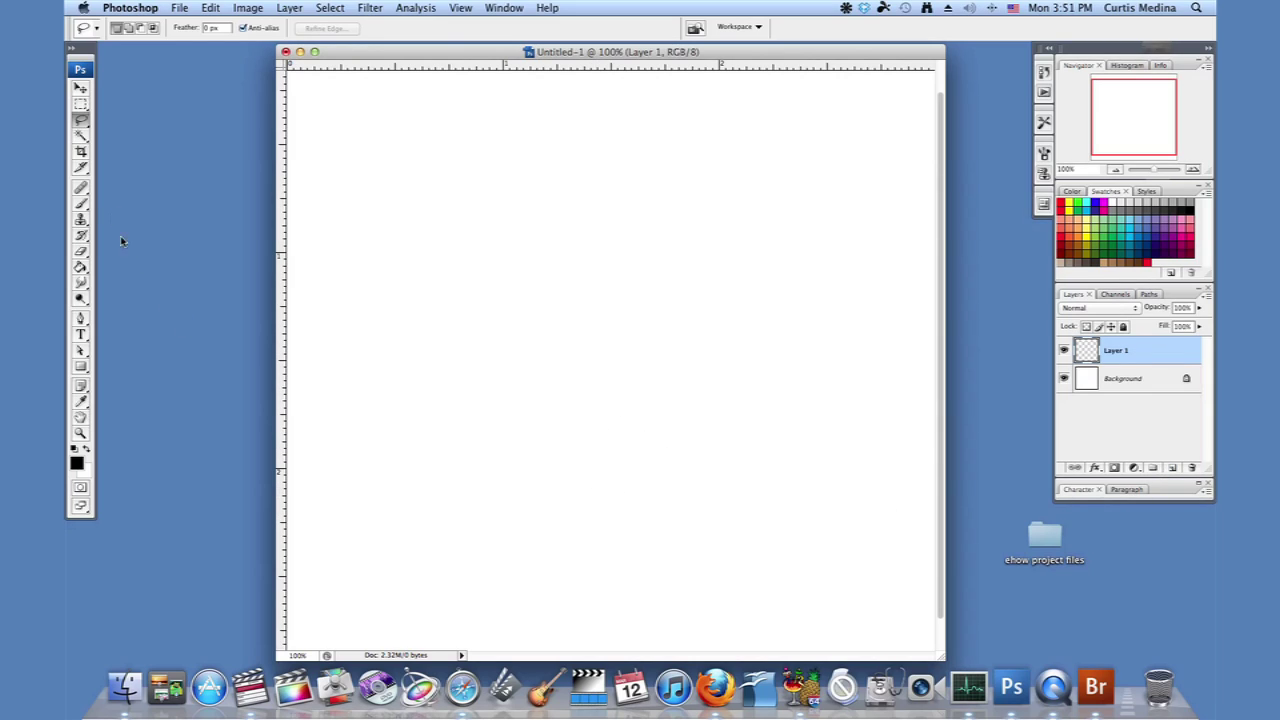
click(81, 204)
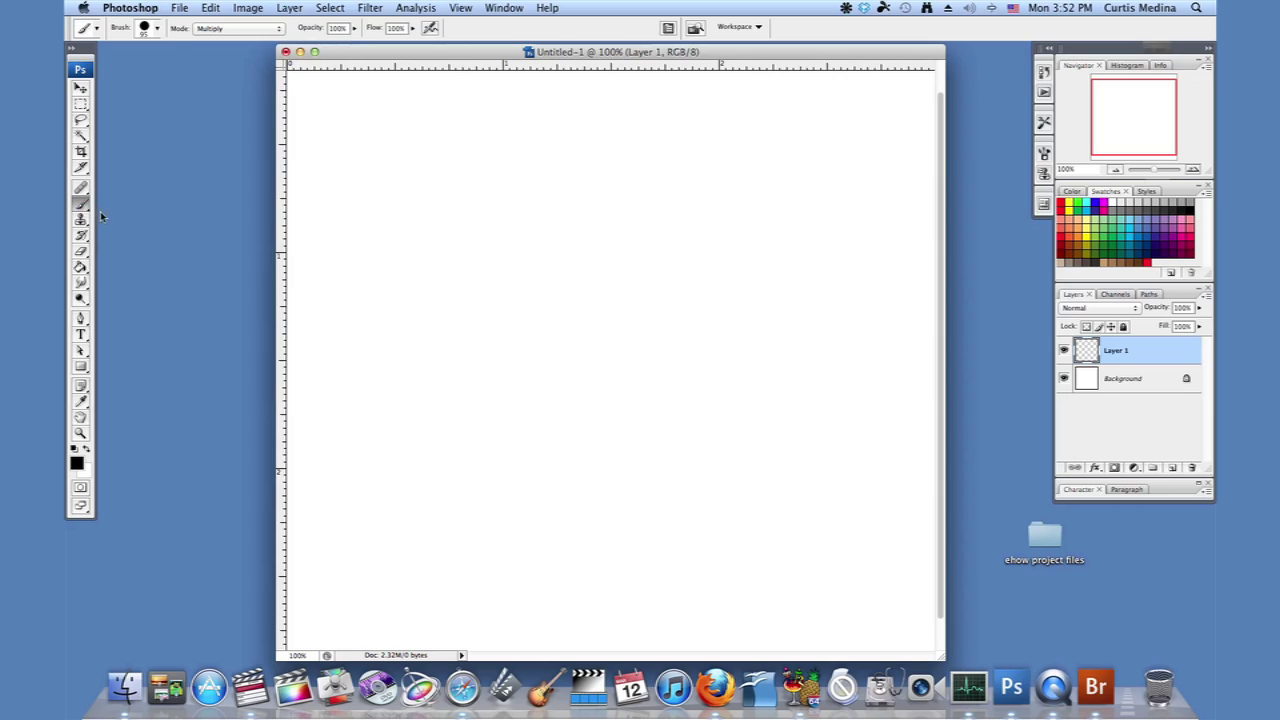
click(280, 32)
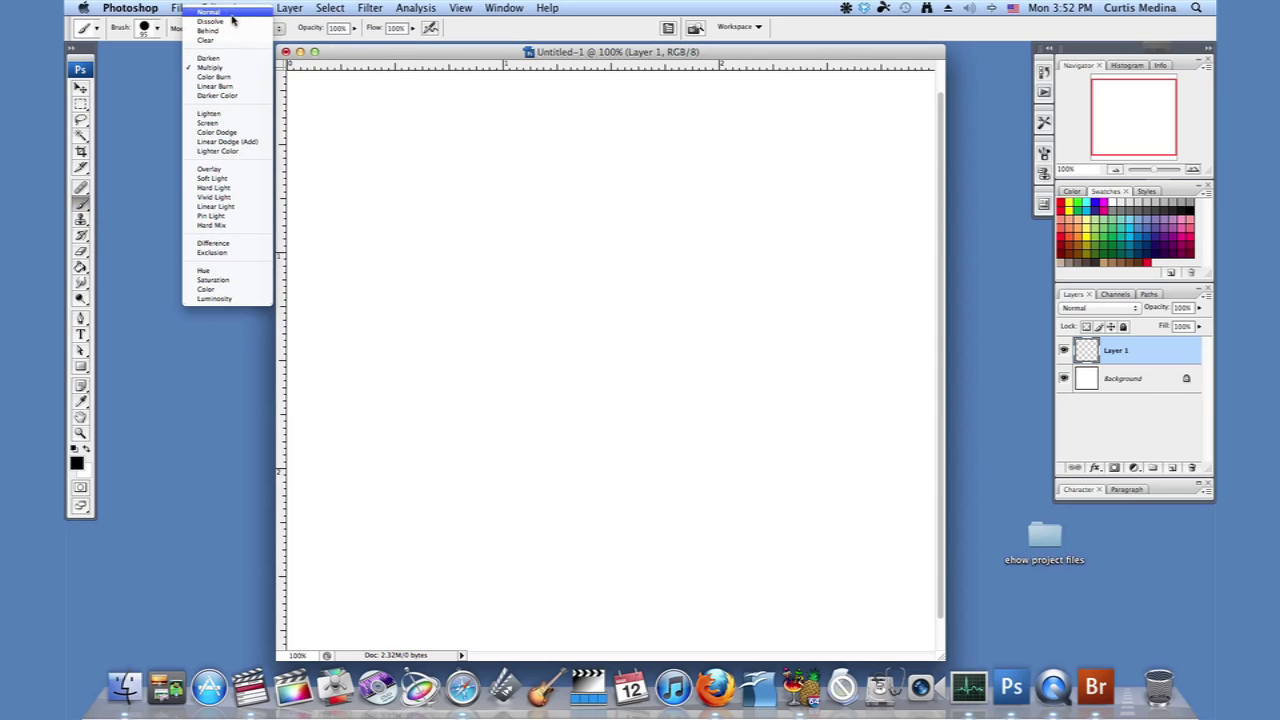
click(232, 13)
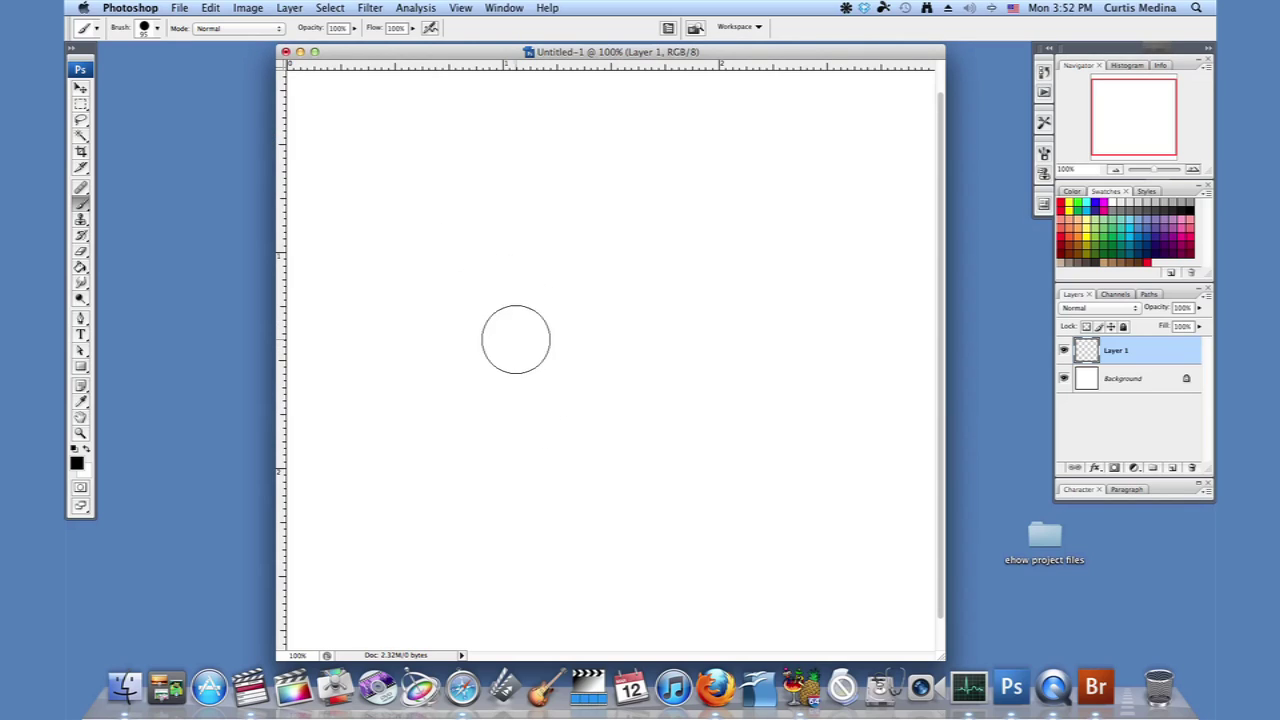
Choose the 59 px scattered brush tip from the canvas brush presets.
right_click(515, 337)
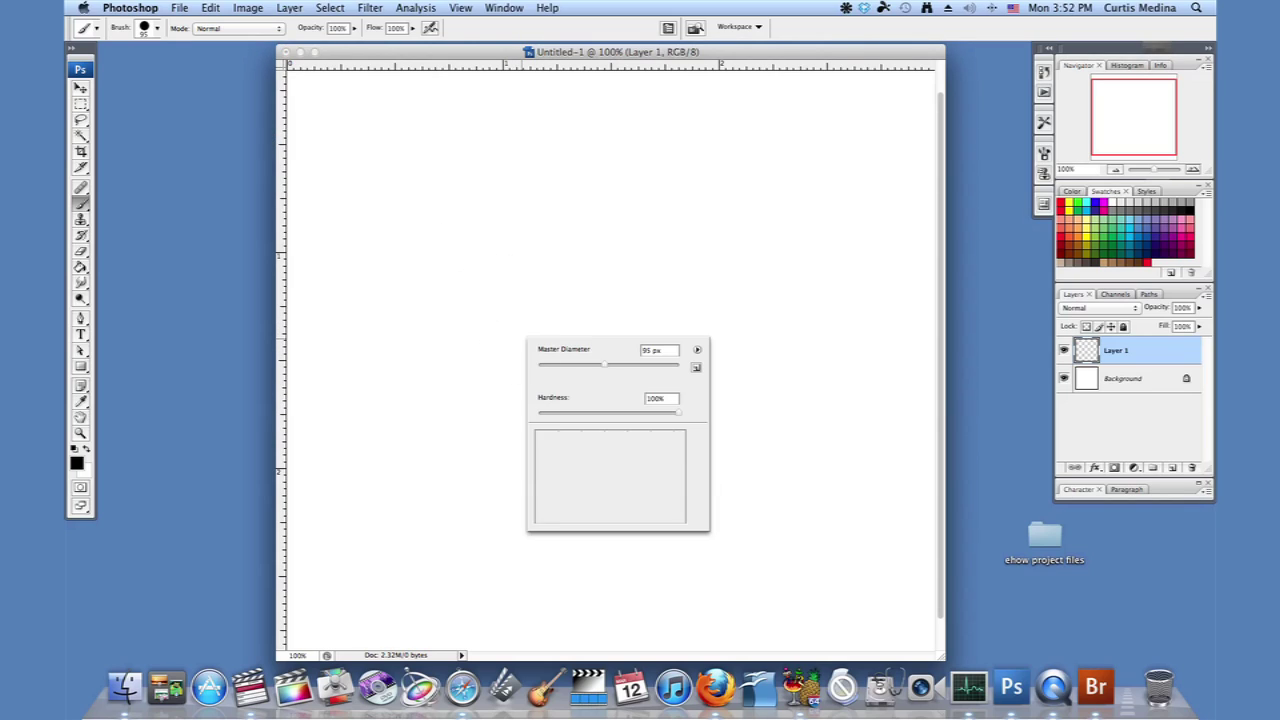
drag(680, 442, 681, 468)
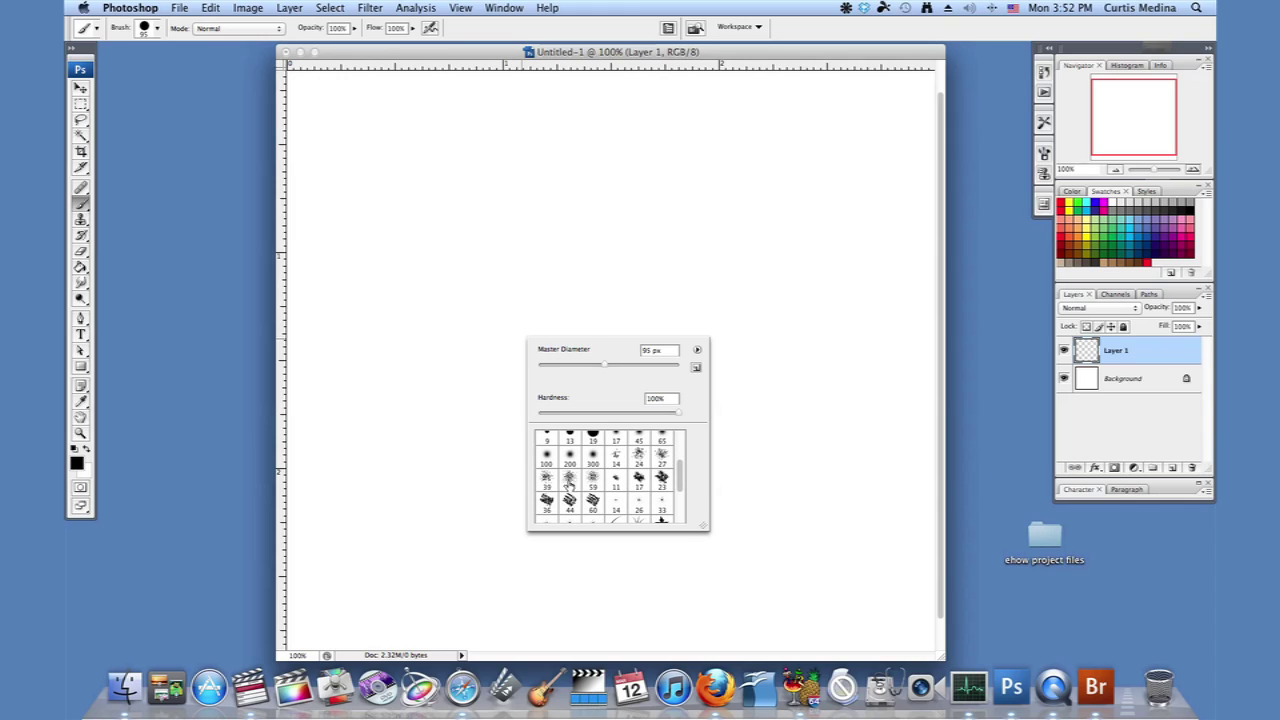
click(592, 479)
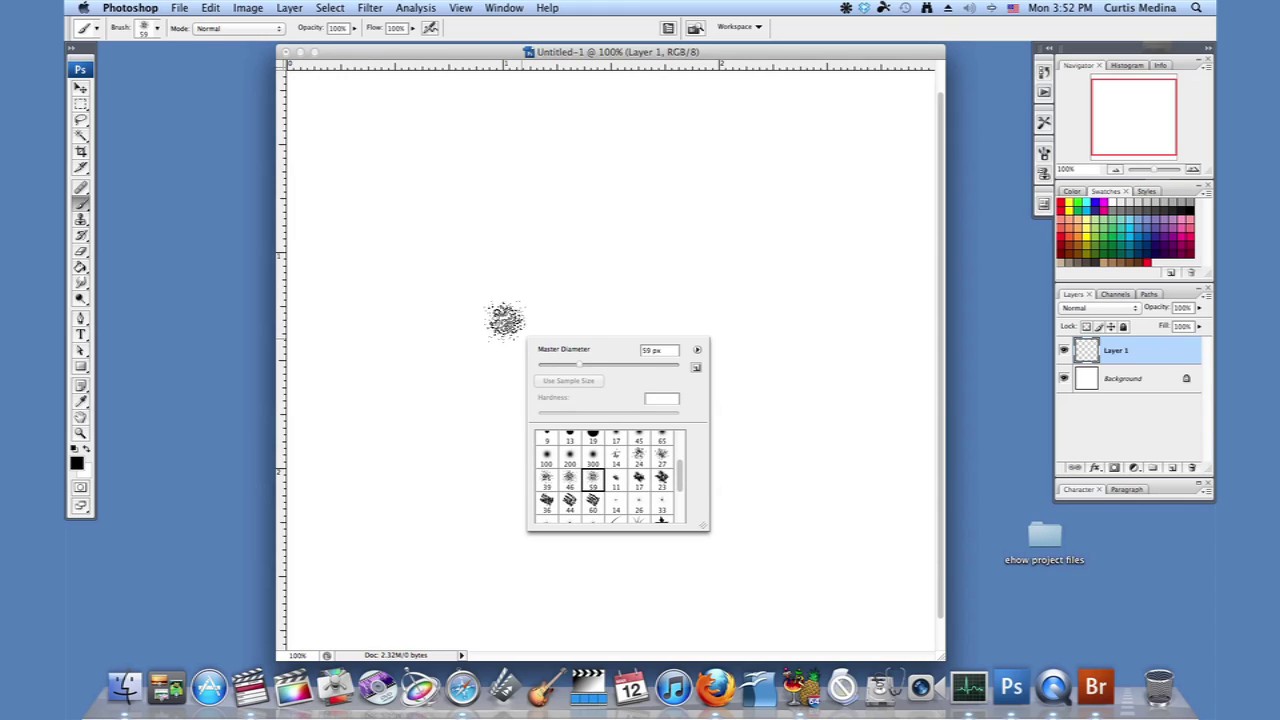
click(617, 458)
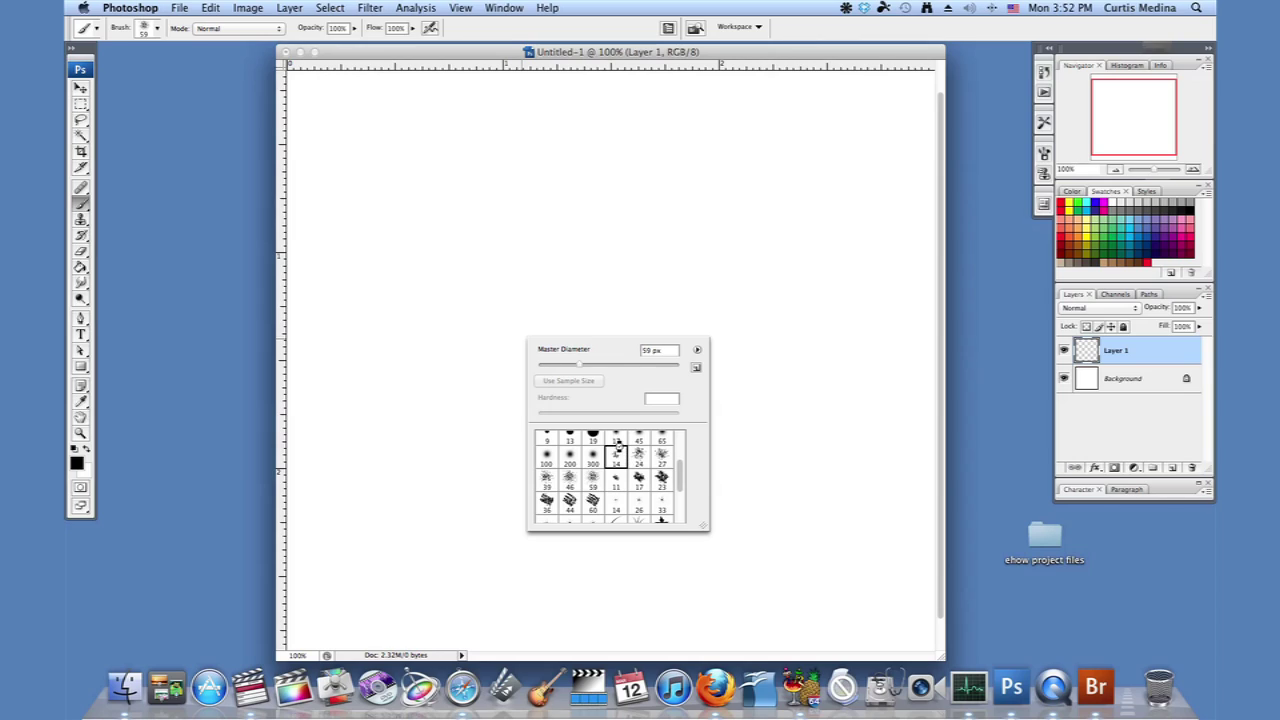
click(592, 481)
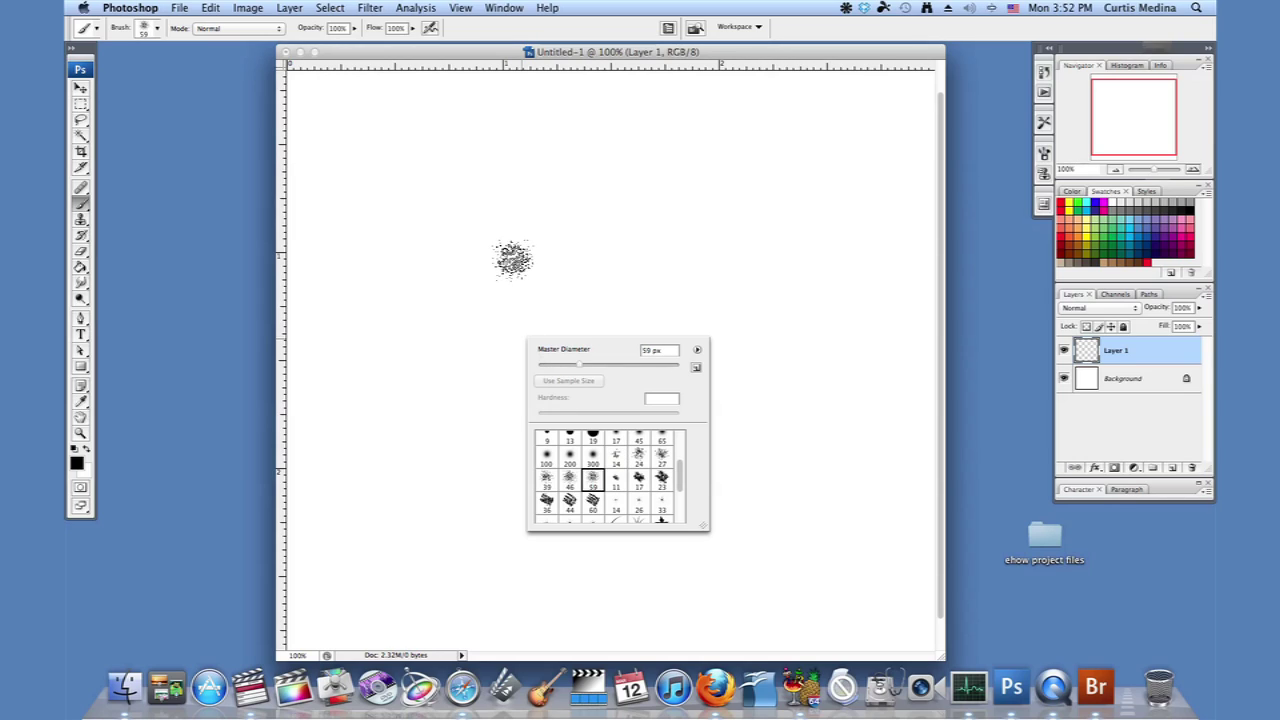
Paint three speckled test dabs and a thick curved black stroke across the top.
drag(513, 252, 495, 268)
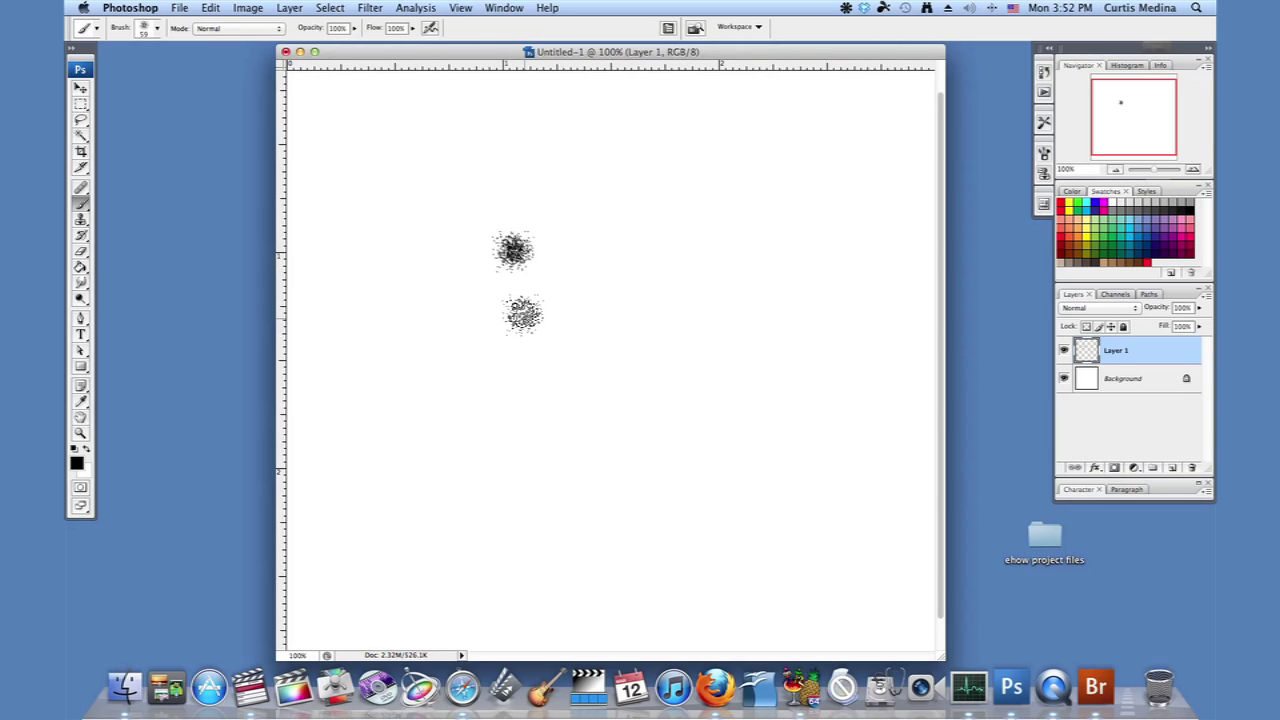
click(490, 272)
click(525, 313)
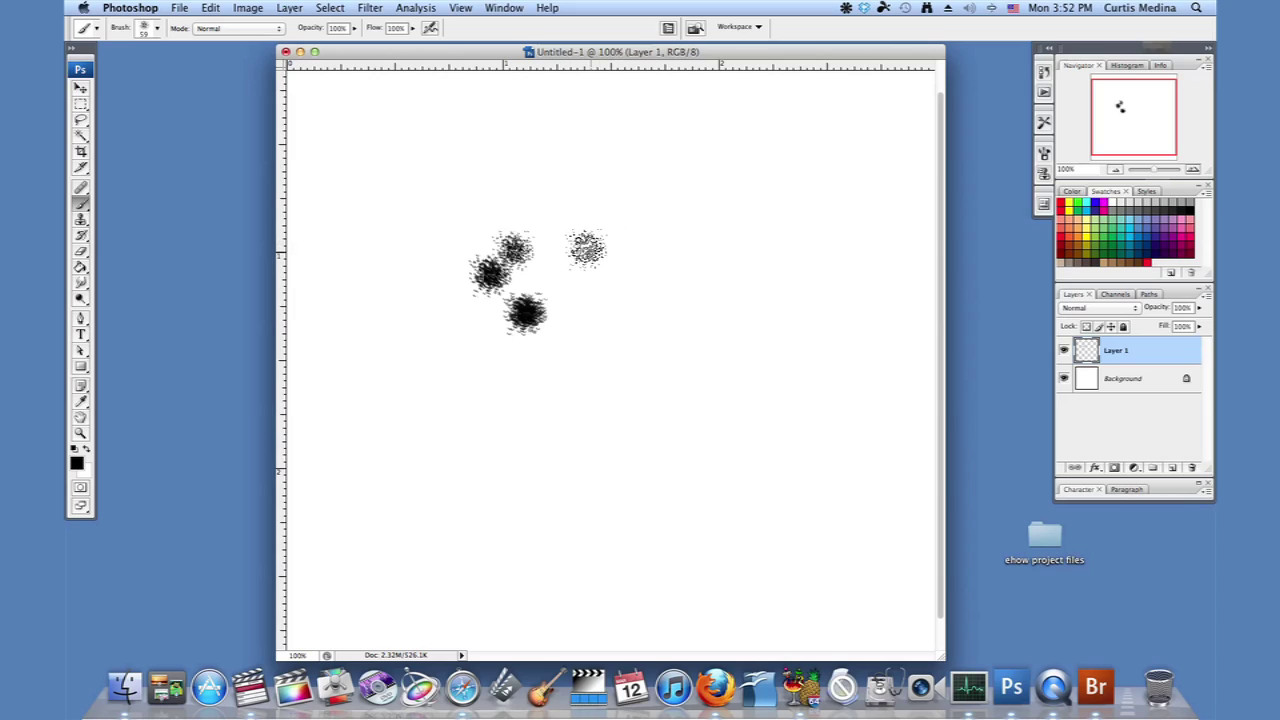
mouse_move(562, 240)
mouse_down()
mouse_move(688, 213)
mouse_move(770, 234)
mouse_up()
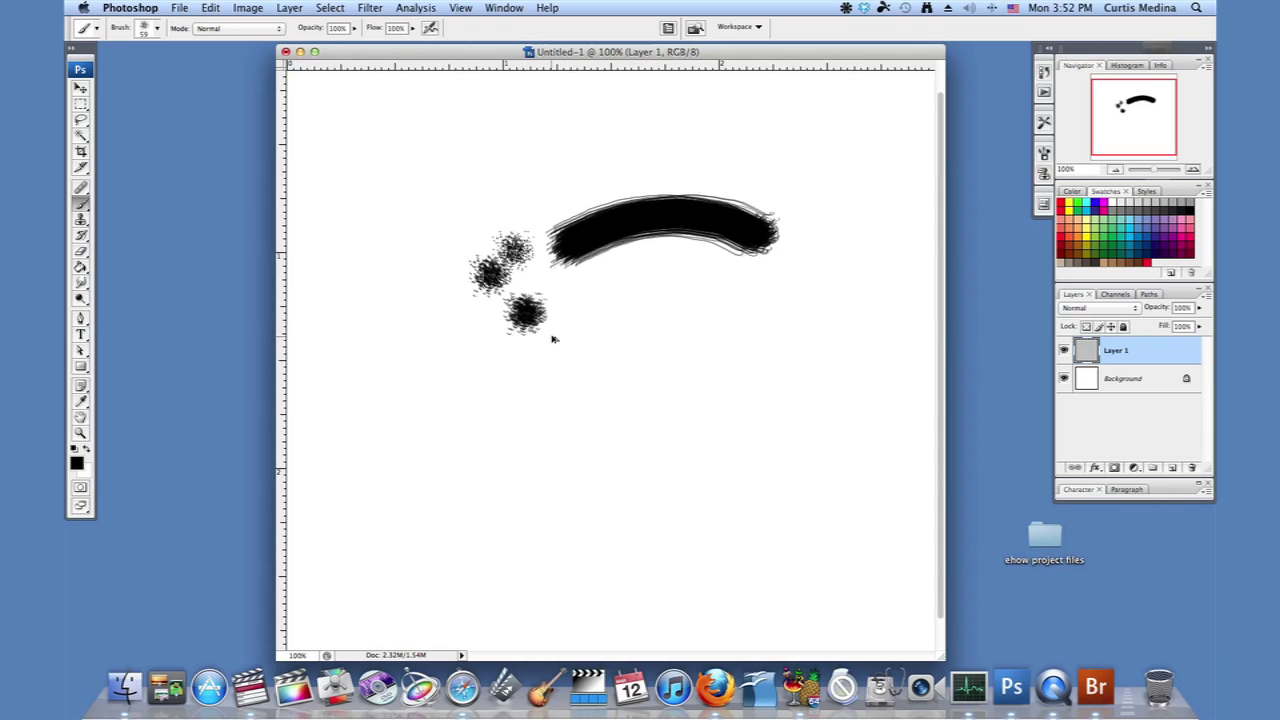
Undo the test dabs, stroke and layer, then add a fresh empty layer.
key(super+alt+z)
key(super+alt+z)
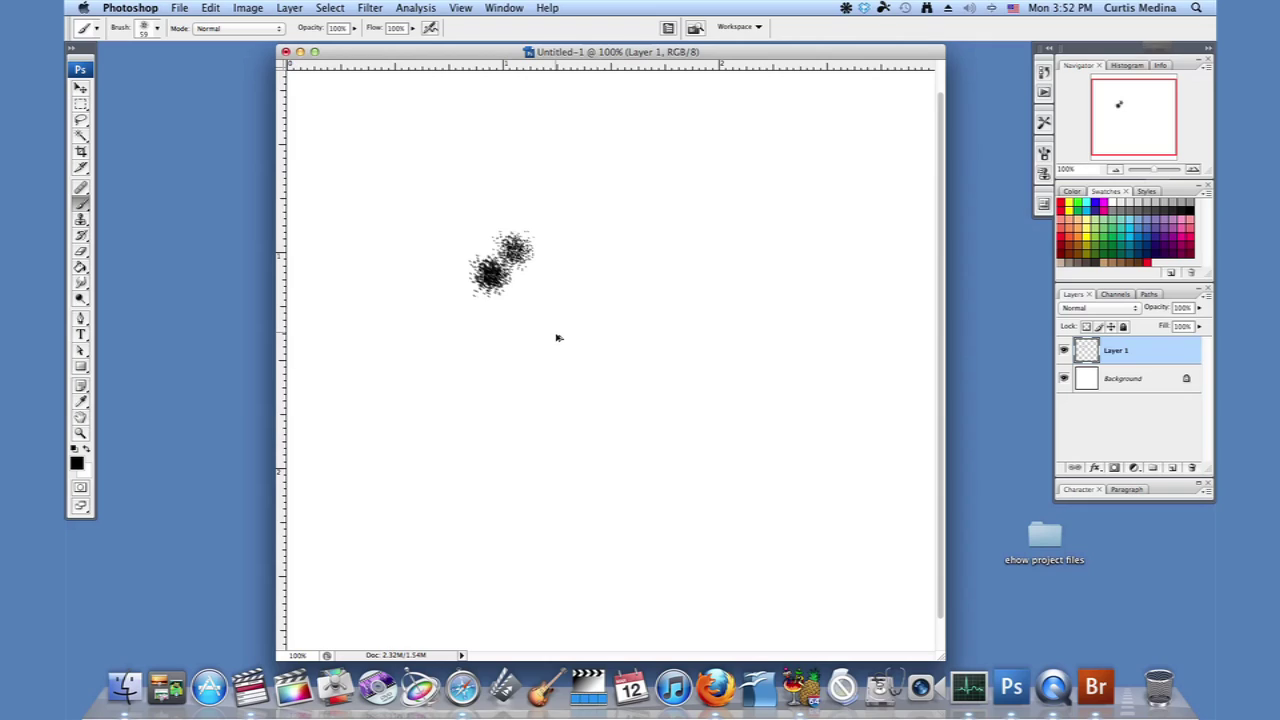
key(super+alt+z)
key(super+alt+z)
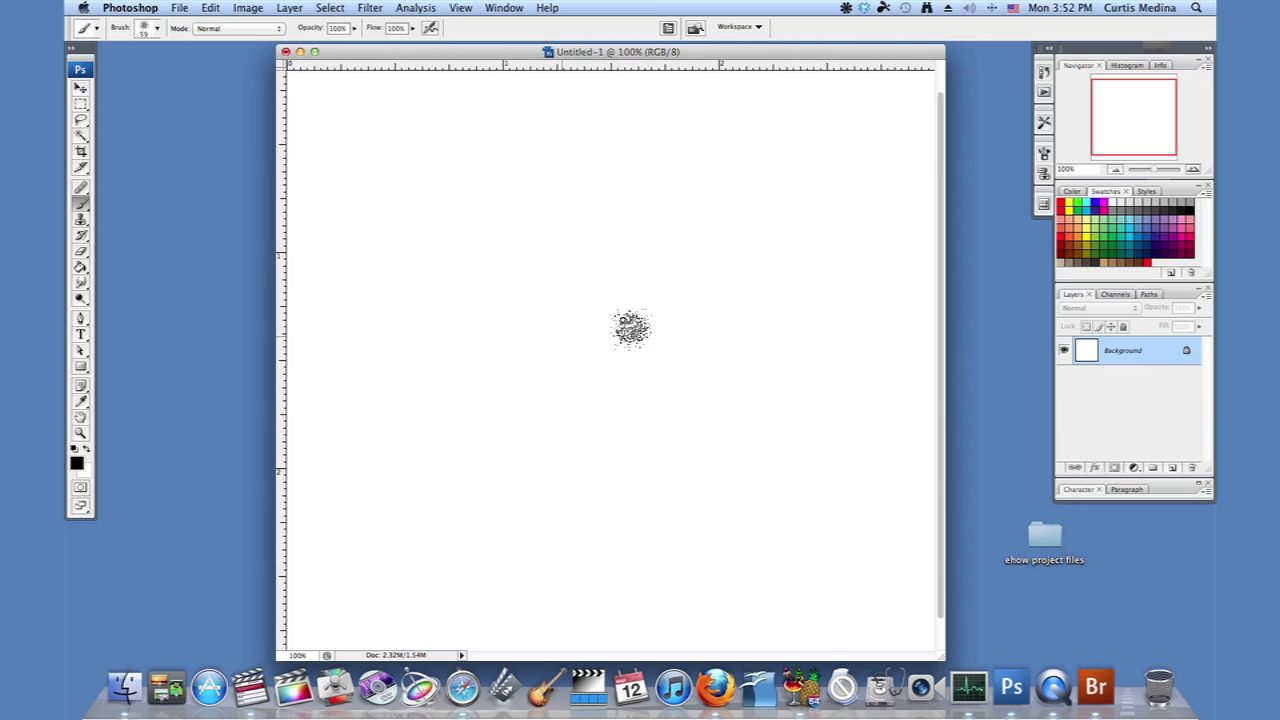
click(1173, 469)
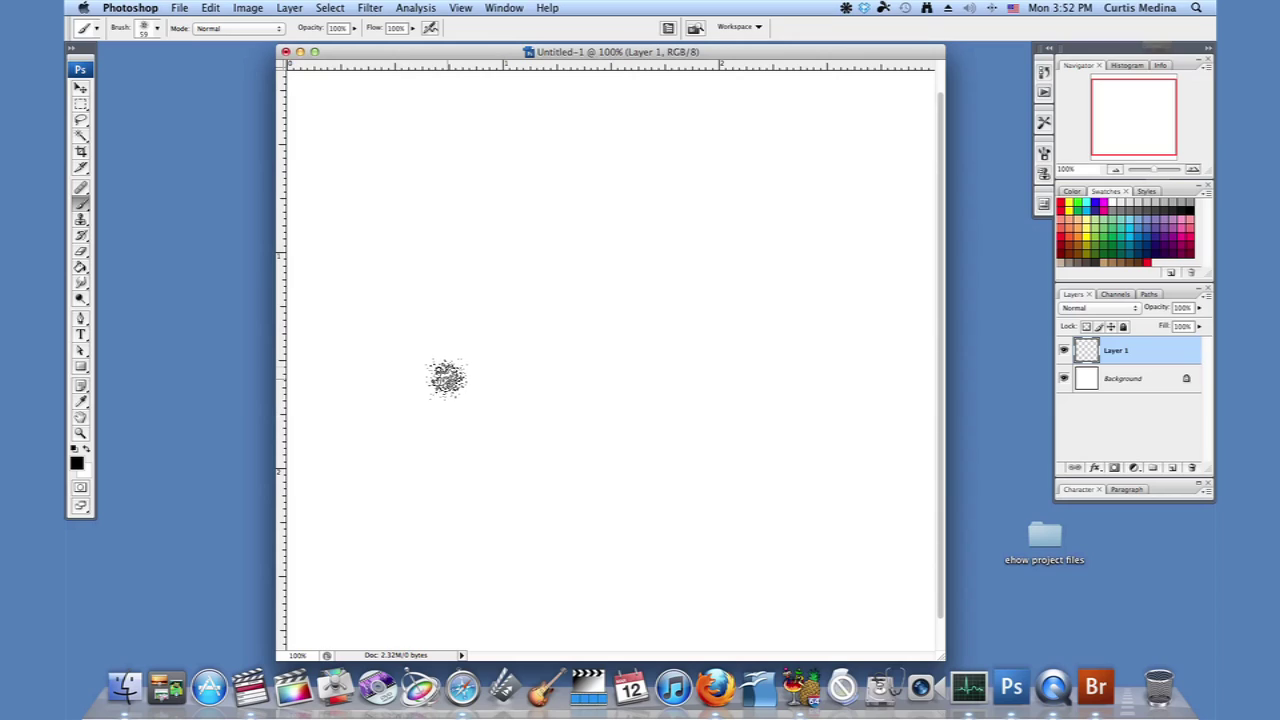
Select the 14 px brush tip and bring up the Brushes panel.
right_click(447, 378)
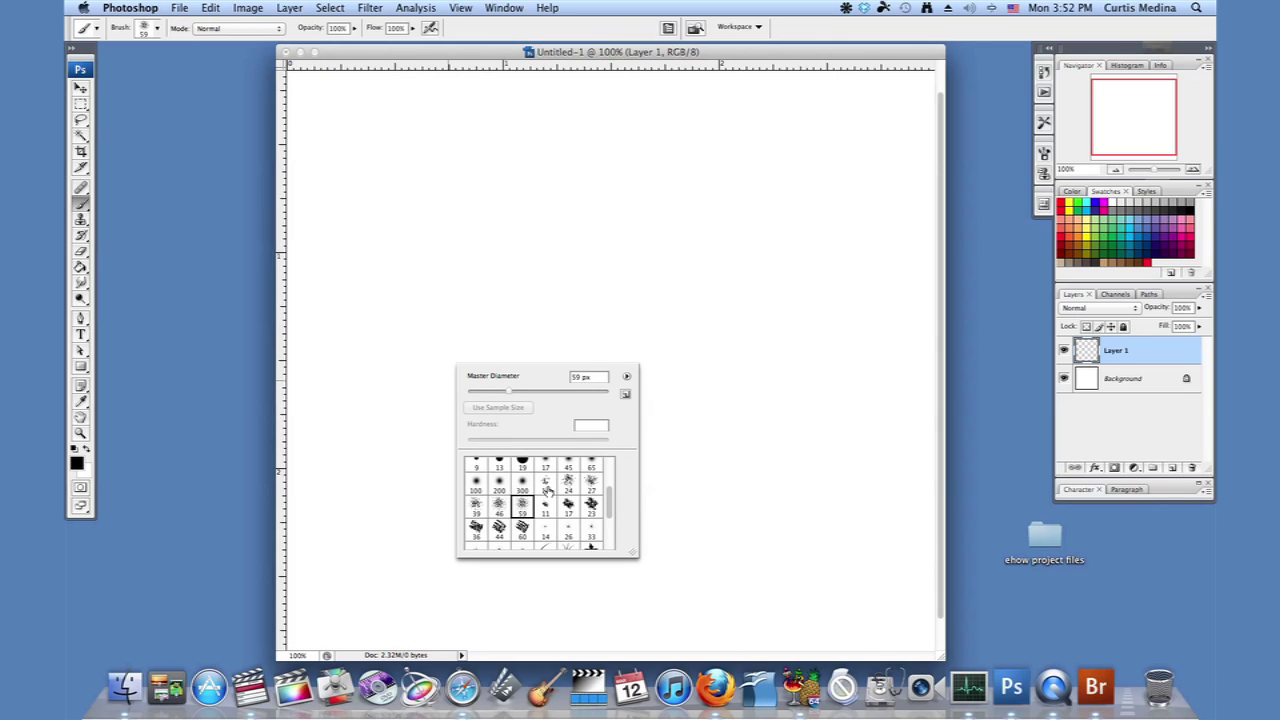
click(546, 484)
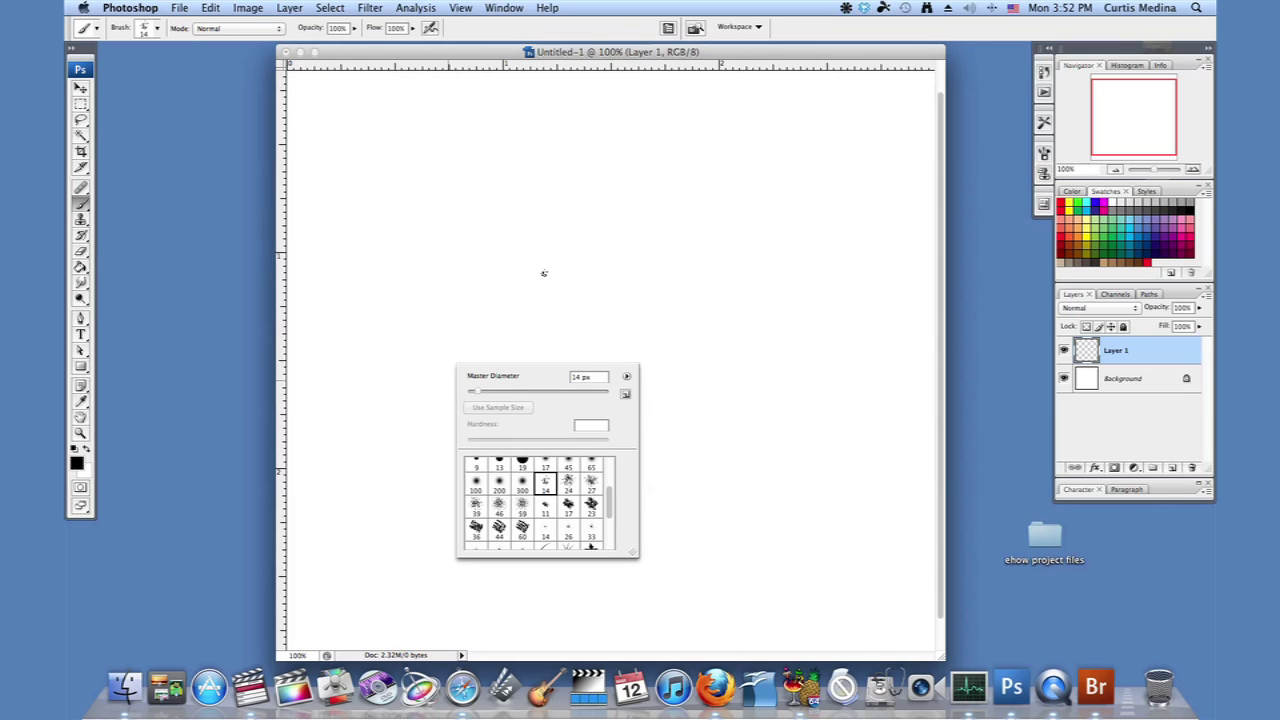
click(641, 62)
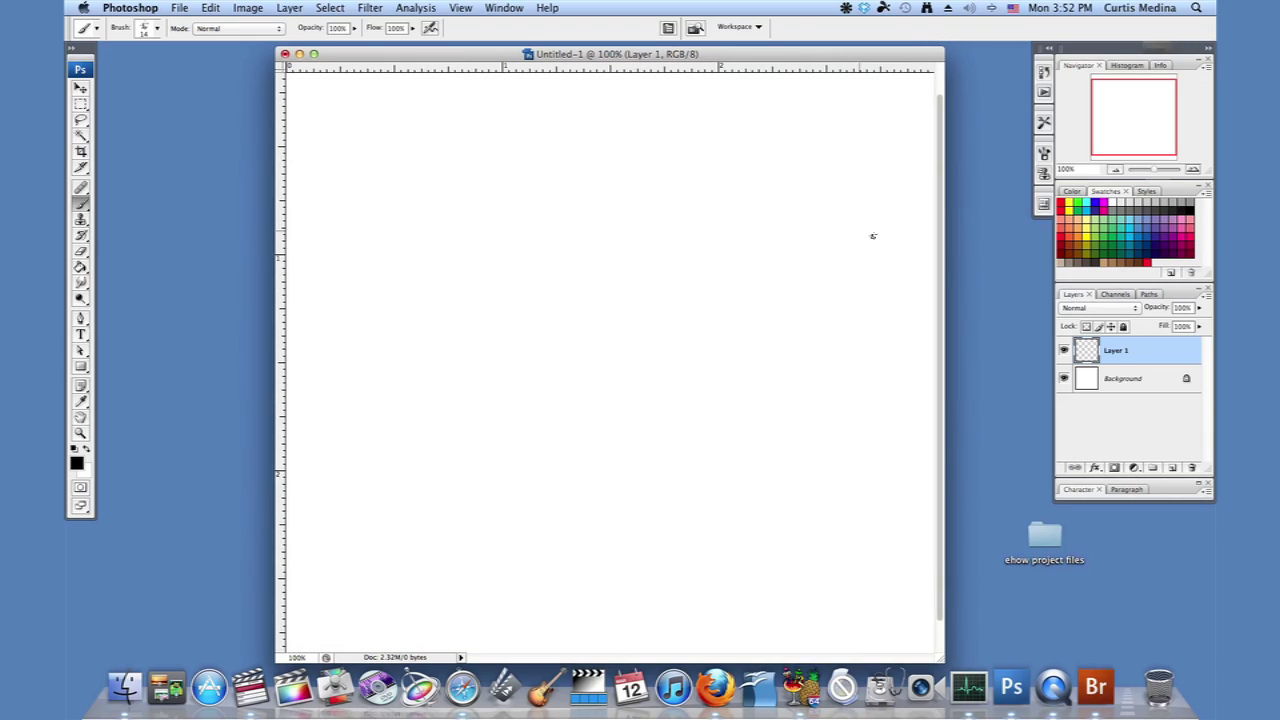
click(1046, 154)
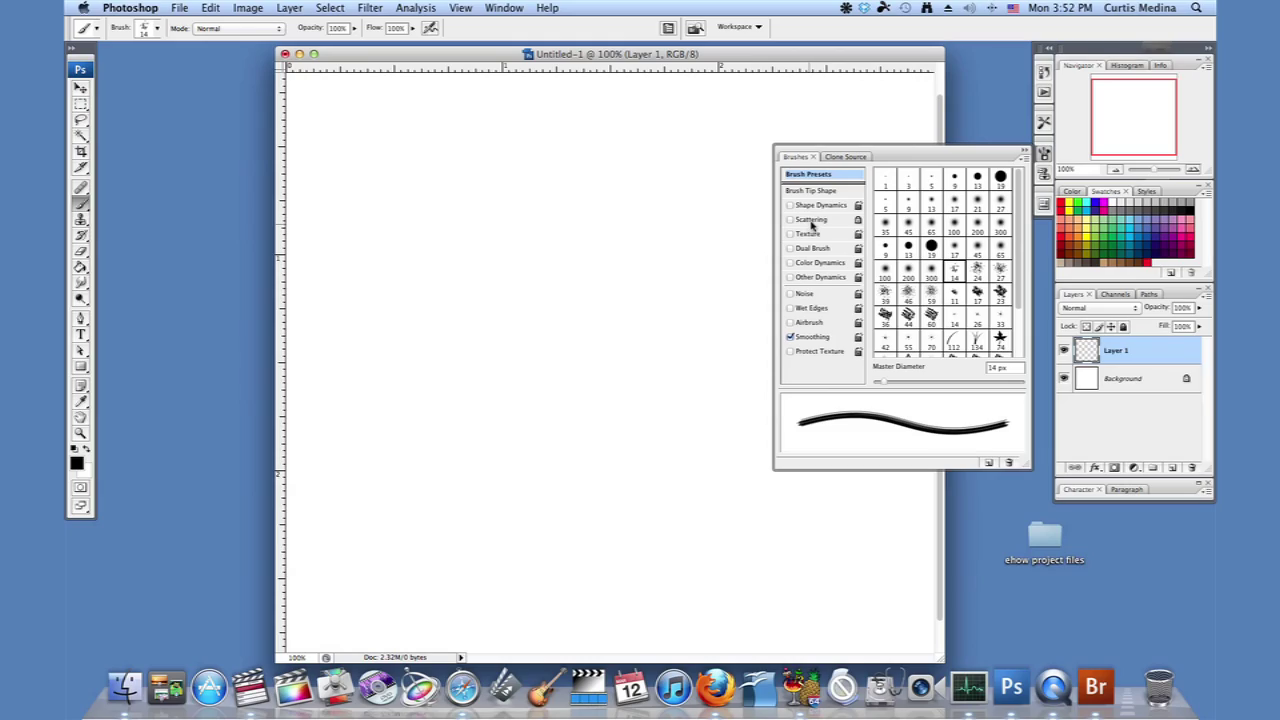
Enable Scattering at 340%, Count 6, Count Jitter 49%, and turn on Shape Dynamics.
click(813, 220)
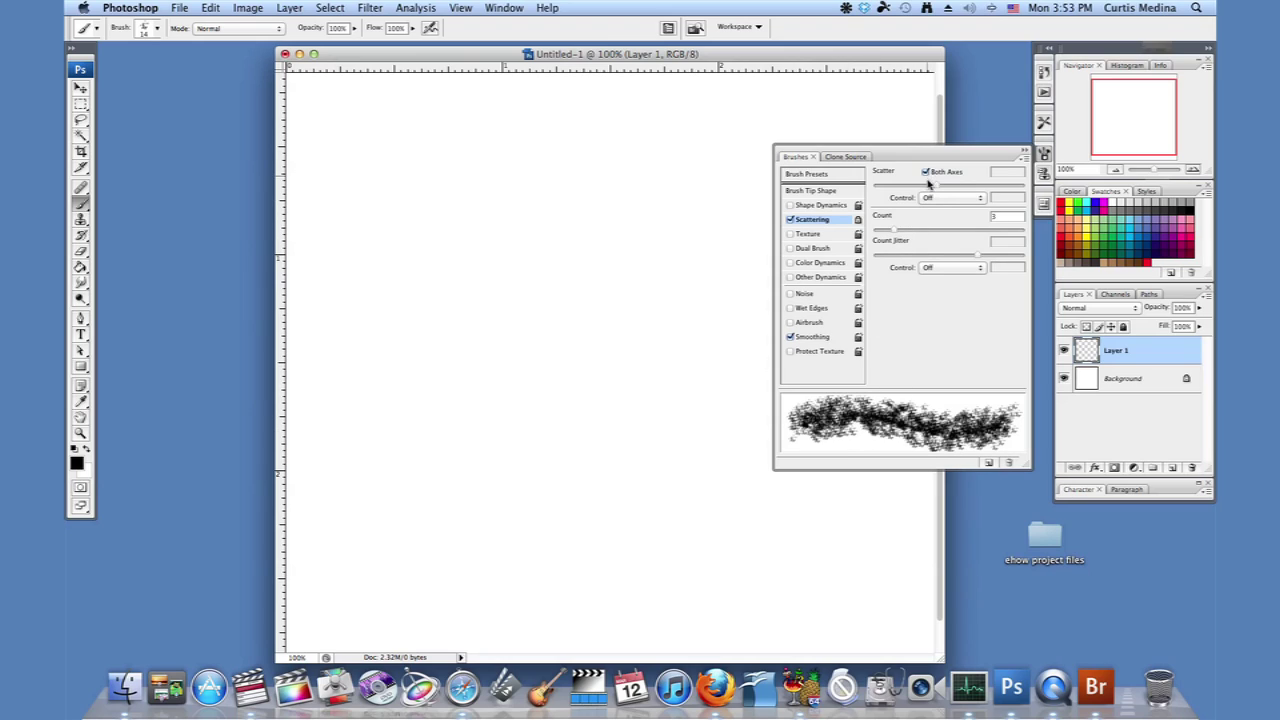
mouse_move(929, 185)
mouse_down()
mouse_move(1022, 193)
mouse_move(916, 179)
mouse_up()
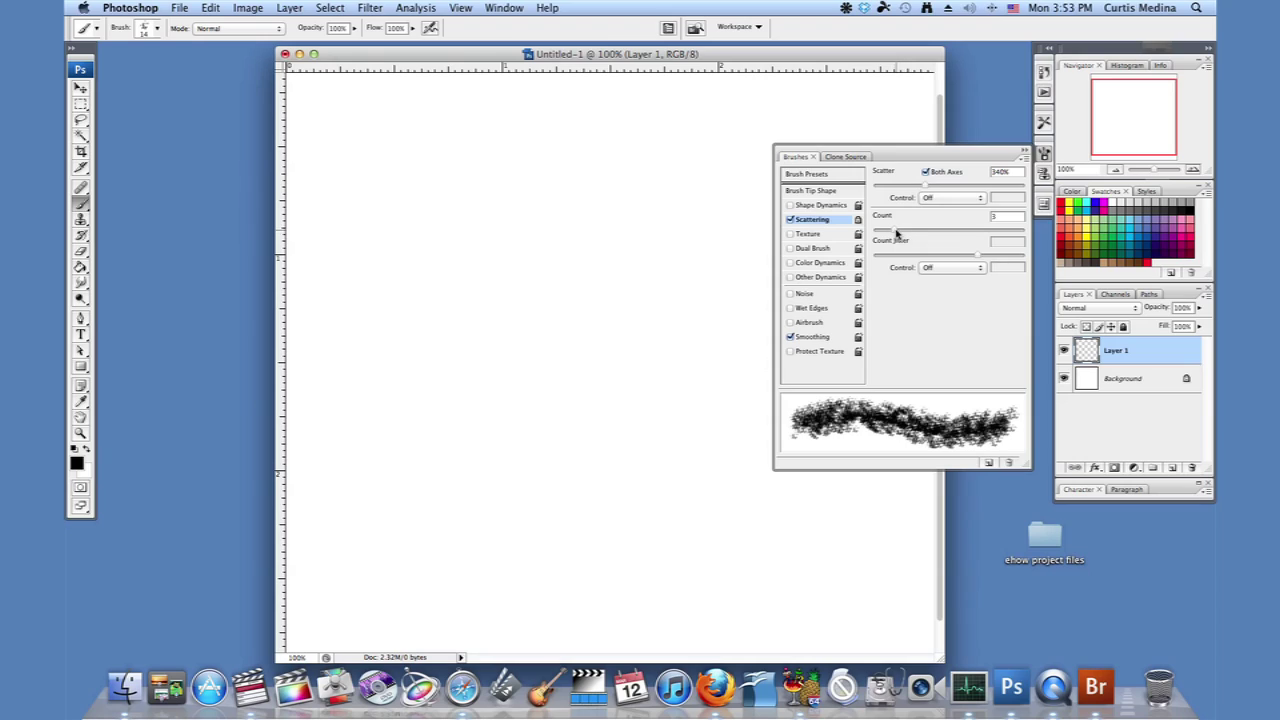
mouse_move(896, 233)
mouse_down()
mouse_move(991, 240)
mouse_move(926, 239)
mouse_move(1011, 257)
mouse_move(885, 258)
mouse_move(949, 262)
mouse_up()
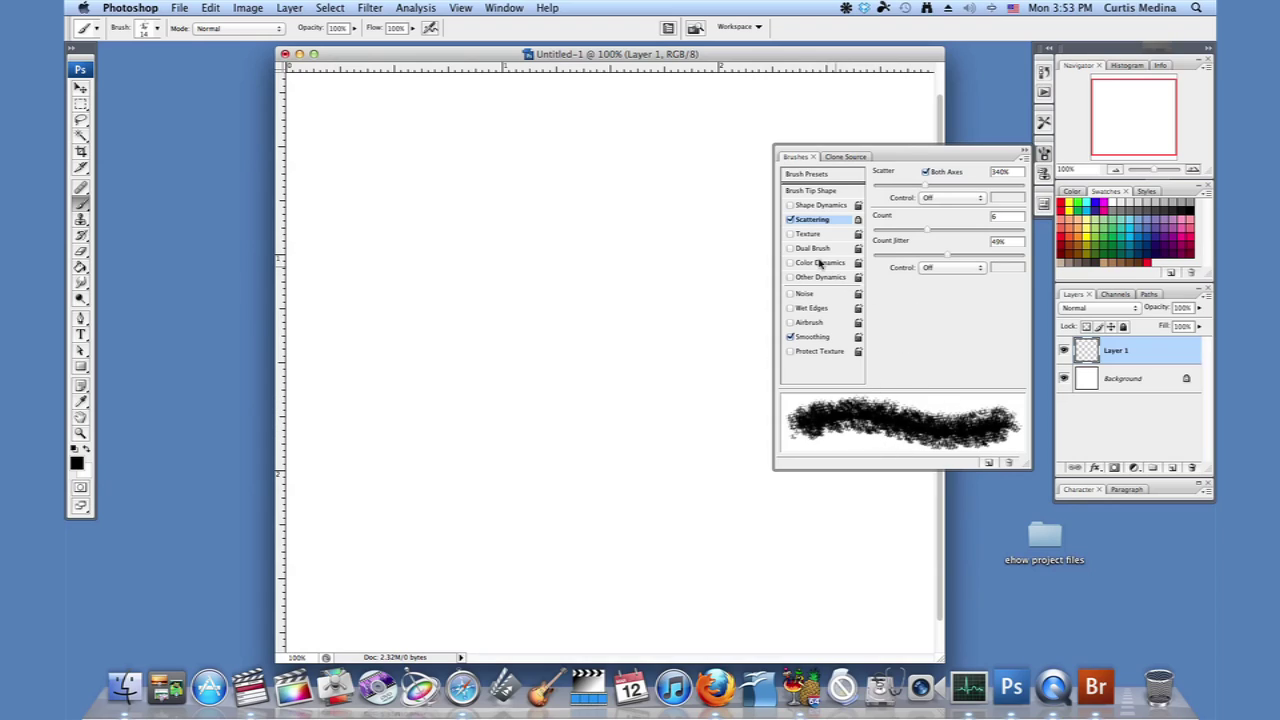
click(815, 205)
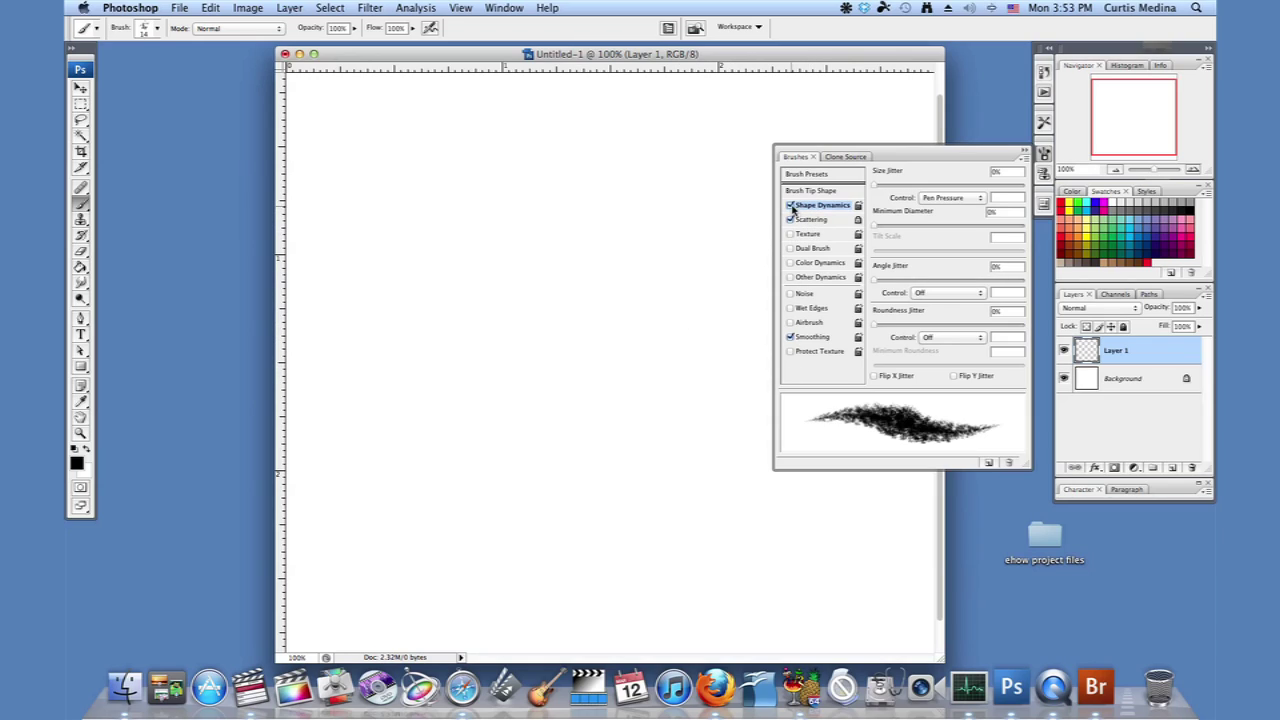
Paint a diagonal stroke without Shape Dynamics, then a tapered curve with it re-enabled.
click(791, 206)
drag(608, 240, 500, 368)
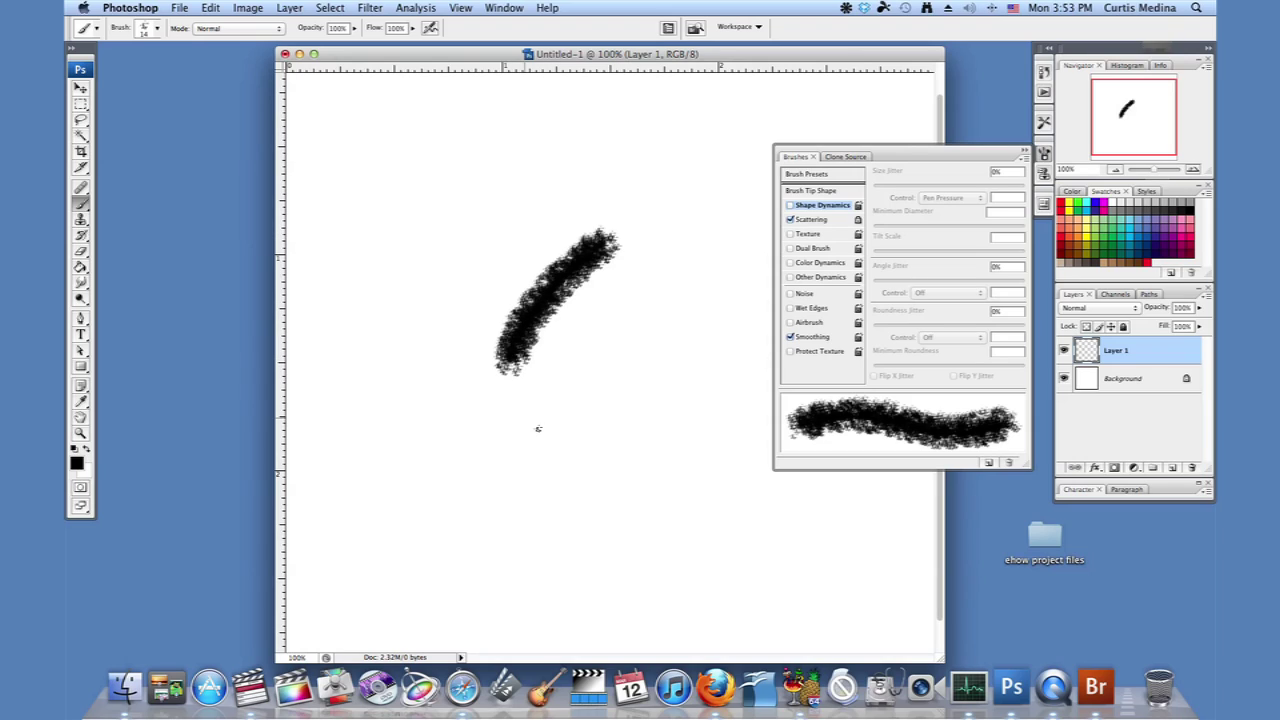
click(791, 206)
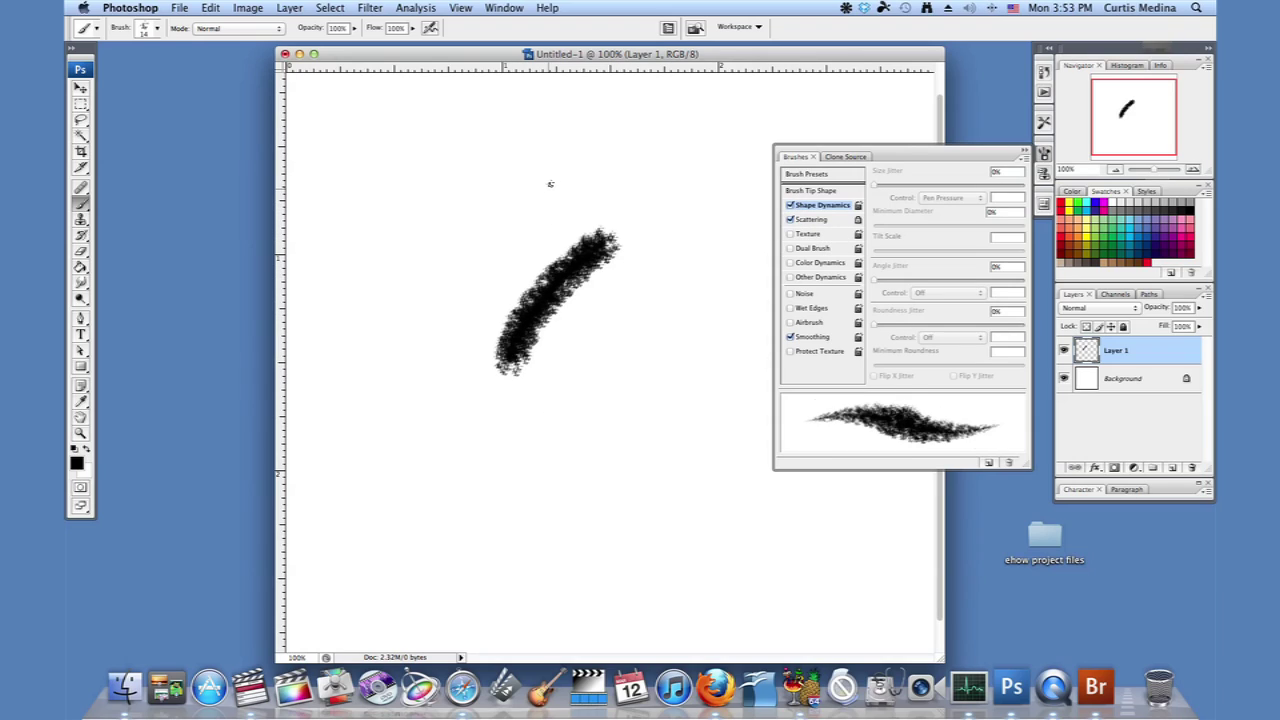
mouse_move(544, 185)
mouse_down()
mouse_move(454, 239)
mouse_move(400, 313)
mouse_move(425, 404)
mouse_move(494, 453)
mouse_move(584, 446)
mouse_up()
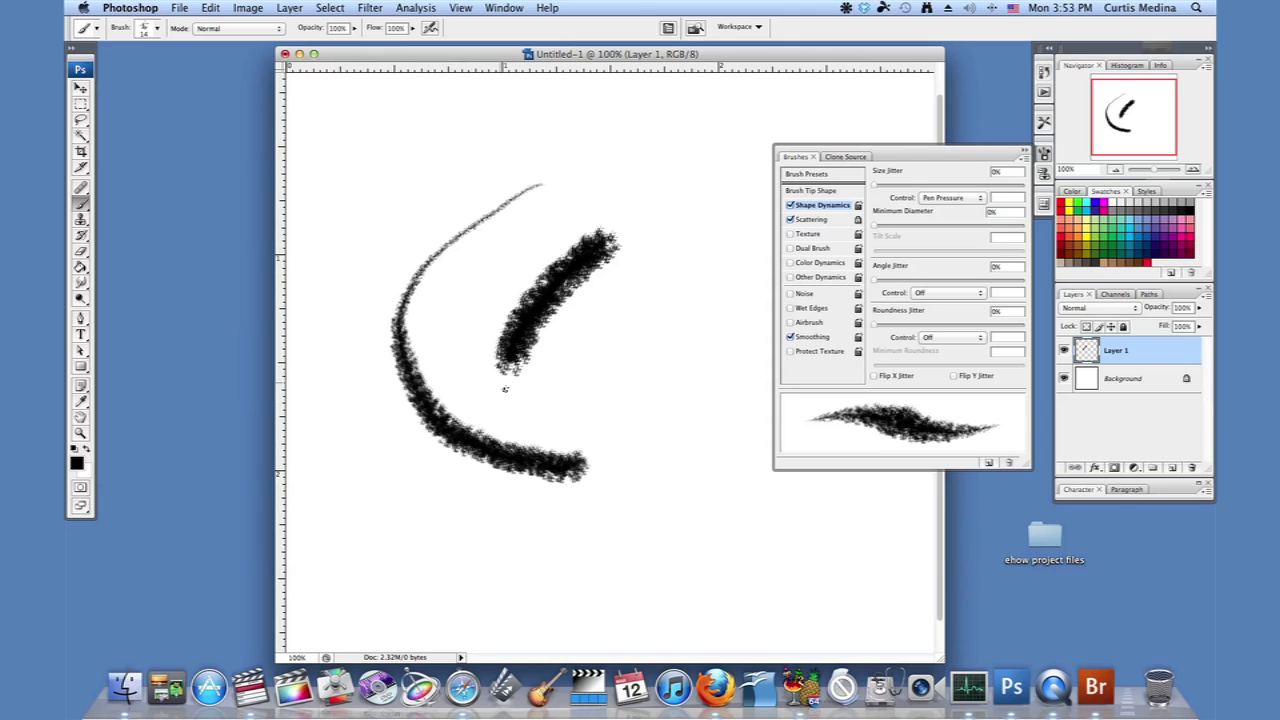
Raise Scatter to 541% and paint three curving black strokes down the canvas.
click(818, 220)
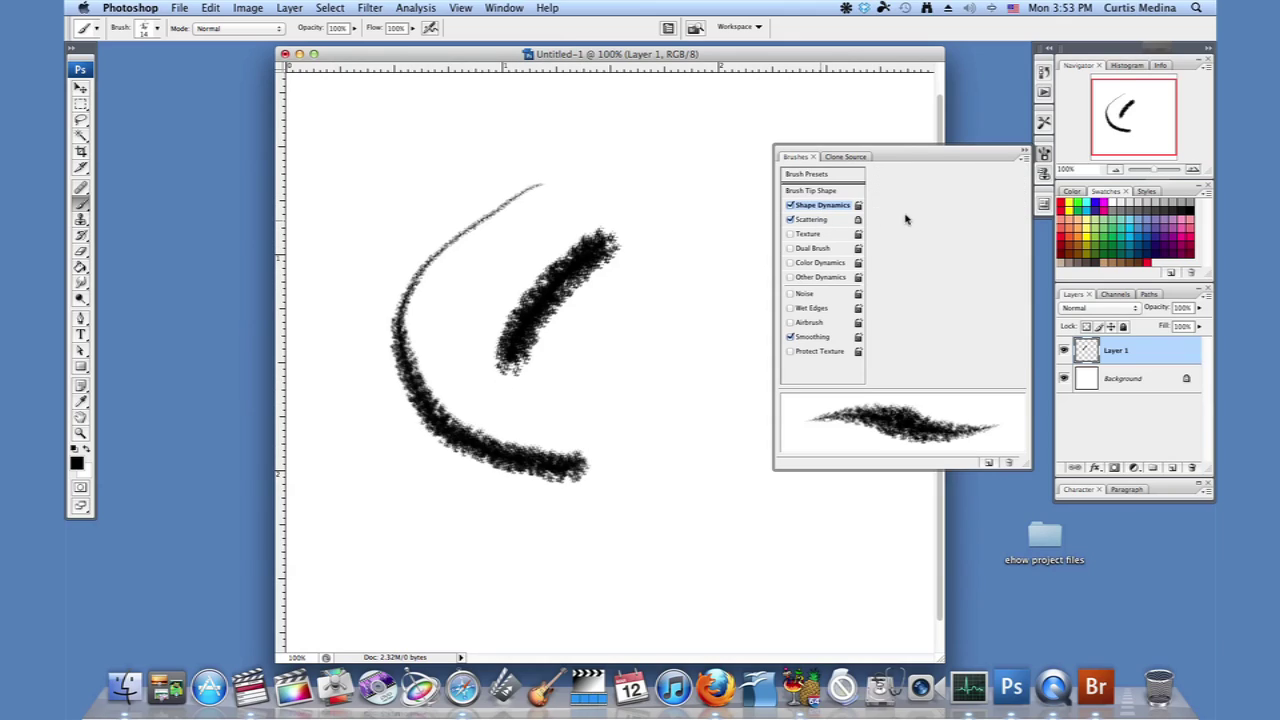
mouse_move(930, 186)
mouse_down()
mouse_move(952, 186)
mouse_move(940, 189)
mouse_up()
mouse_move(657, 298)
mouse_down()
mouse_move(631, 427)
mouse_move(647, 524)
mouse_move(537, 551)
mouse_move(495, 503)
mouse_move(445, 490)
mouse_up()
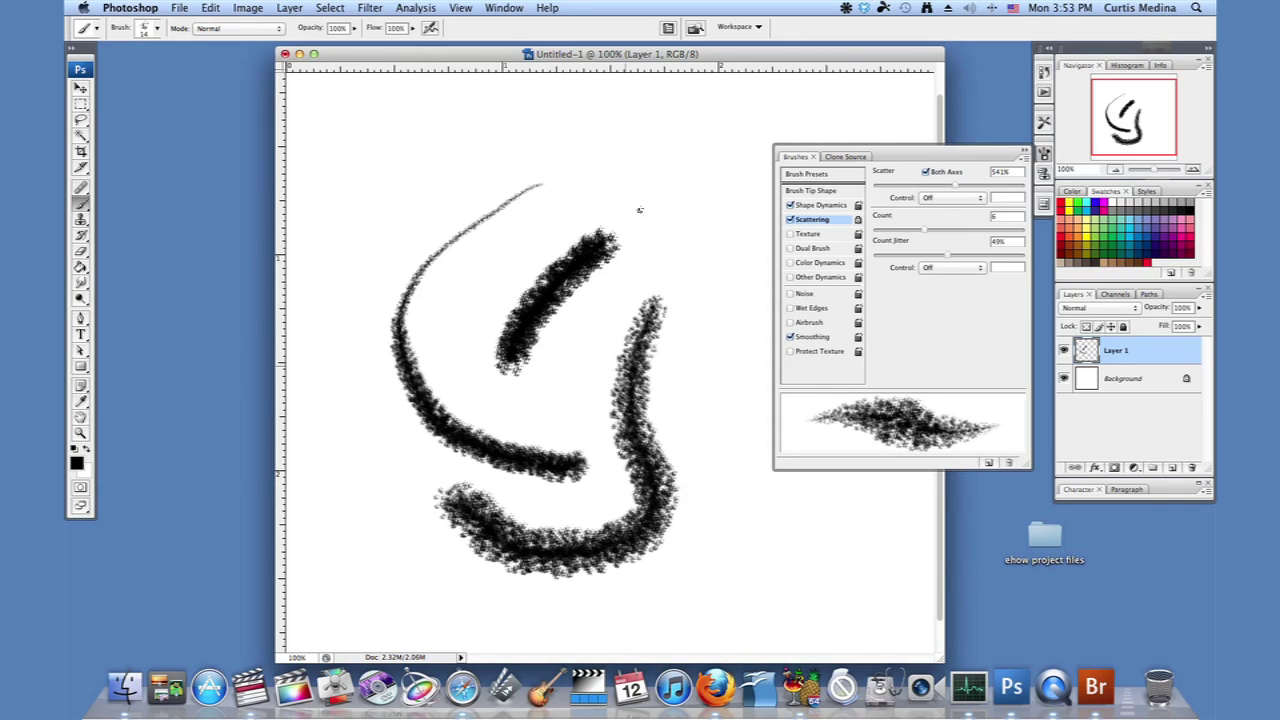
mouse_move(652, 170)
mouse_down()
mouse_move(633, 267)
mouse_move(590, 343)
mouse_move(575, 406)
mouse_move(584, 440)
mouse_move(700, 420)
mouse_up()
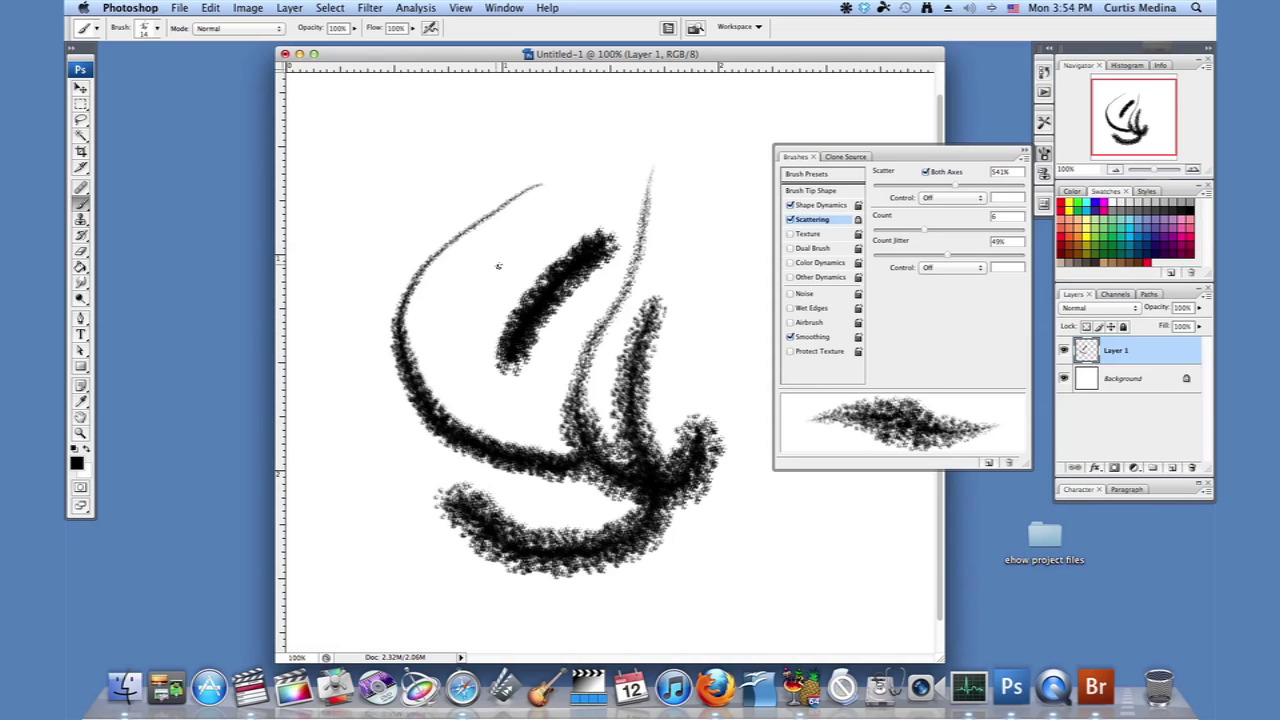
mouse_move(448, 175)
mouse_down()
mouse_move(368, 279)
mouse_move(353, 335)
mouse_move(349, 398)
mouse_move(408, 515)
mouse_up()
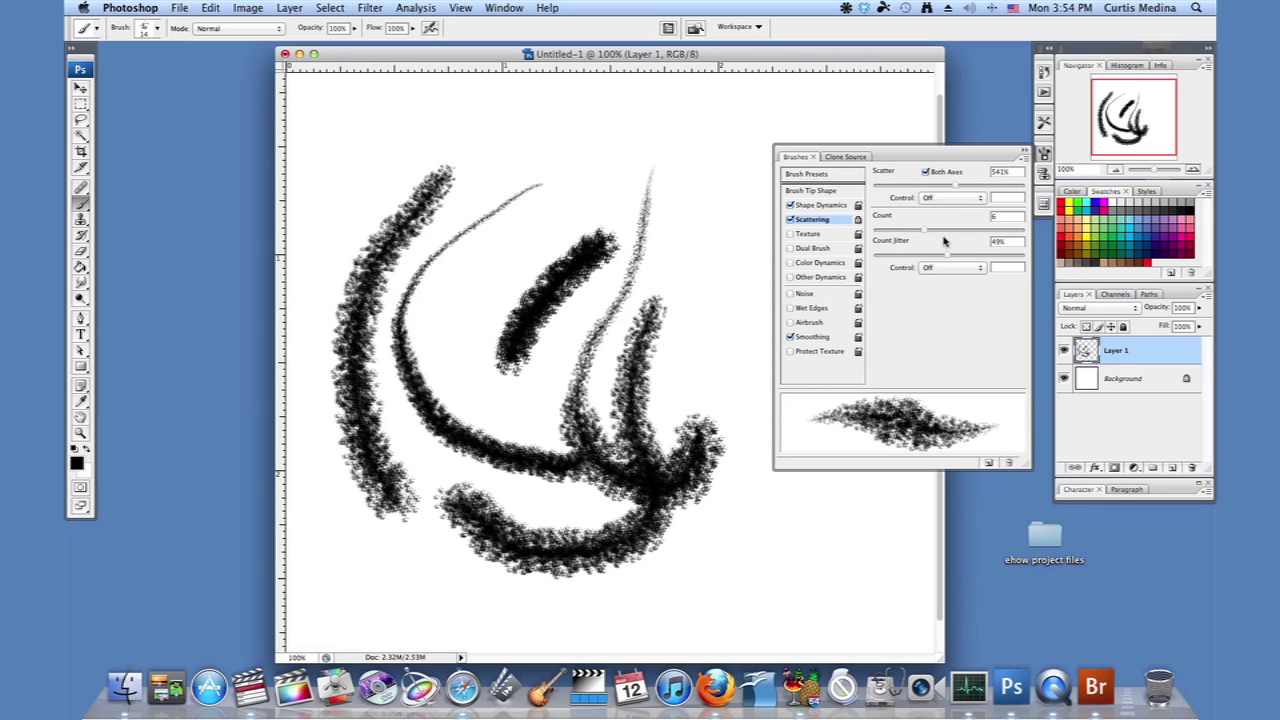
Raise Count to 16 and paint thick strokes down the right, centre, lower left and bottom.
drag(938, 237, 958, 234)
mouse_move(674, 163)
mouse_down()
mouse_move(727, 258)
mouse_move(736, 403)
mouse_move(788, 540)
mouse_up()
drag(986, 228, 1025, 234)
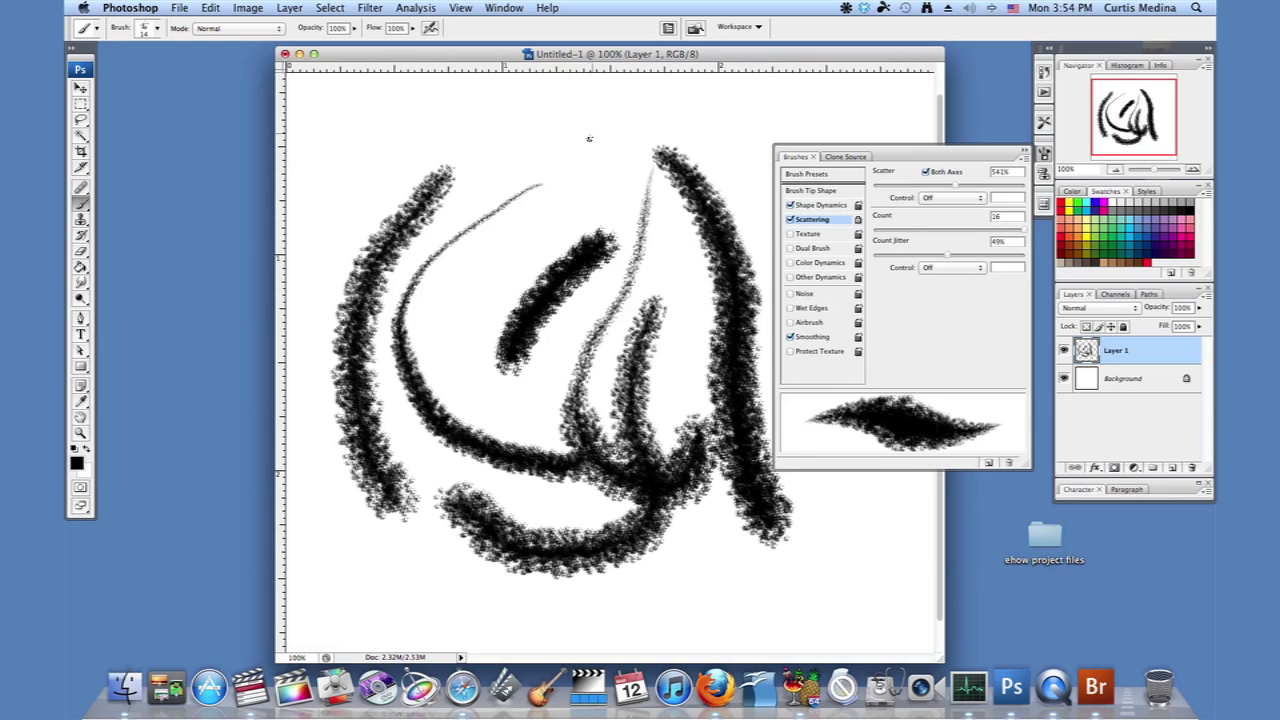
mouse_move(589, 138)
mouse_down()
mouse_move(541, 241)
mouse_move(464, 330)
mouse_move(504, 487)
mouse_move(415, 560)
mouse_up()
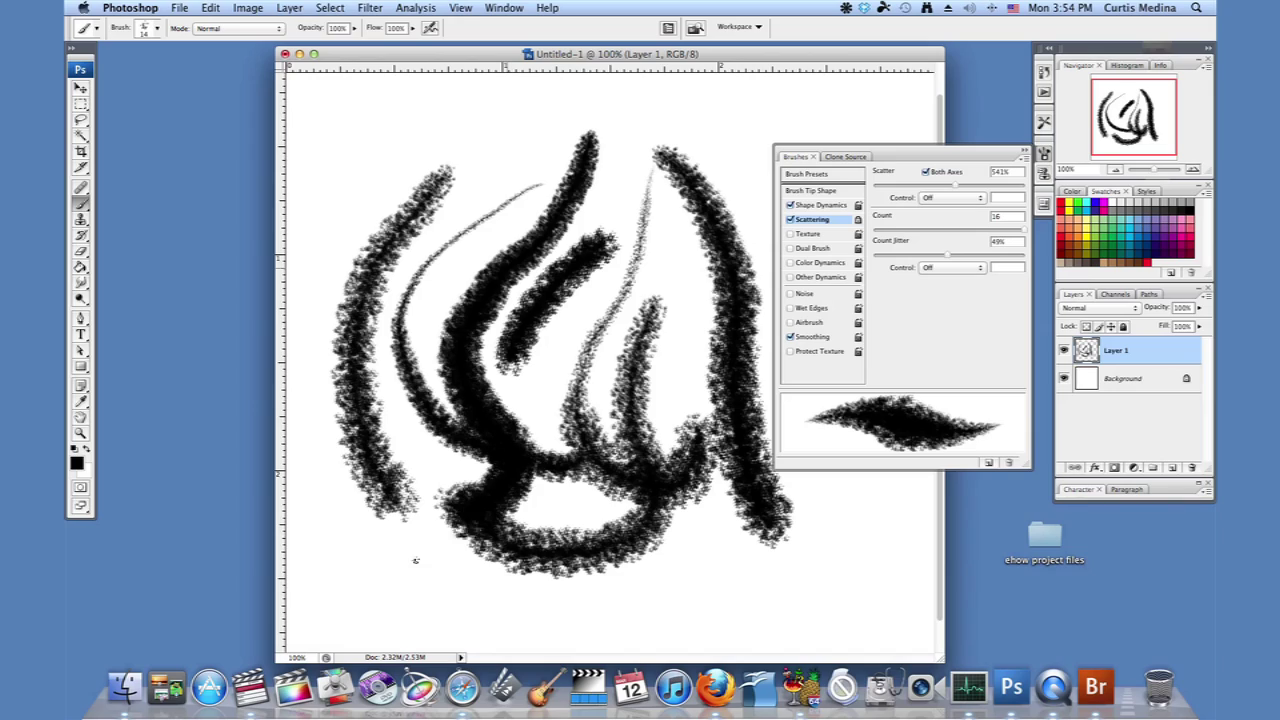
drag(485, 495, 390, 598)
mouse_move(470, 608)
mouse_down()
mouse_move(563, 628)
mouse_move(661, 590)
mouse_move(716, 597)
mouse_move(798, 568)
mouse_up()
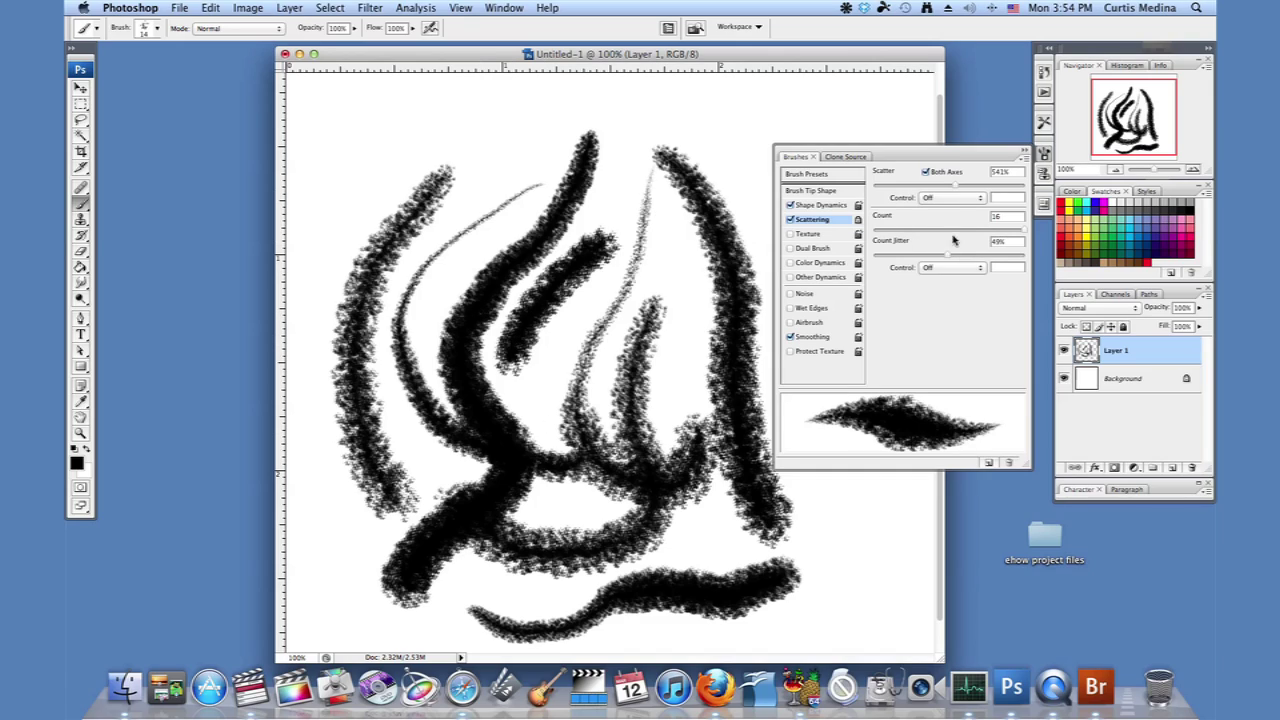
Paint wide strokes at Scatter 962%, then a short top-right curve at 459%.
drag(956, 187, 1019, 194)
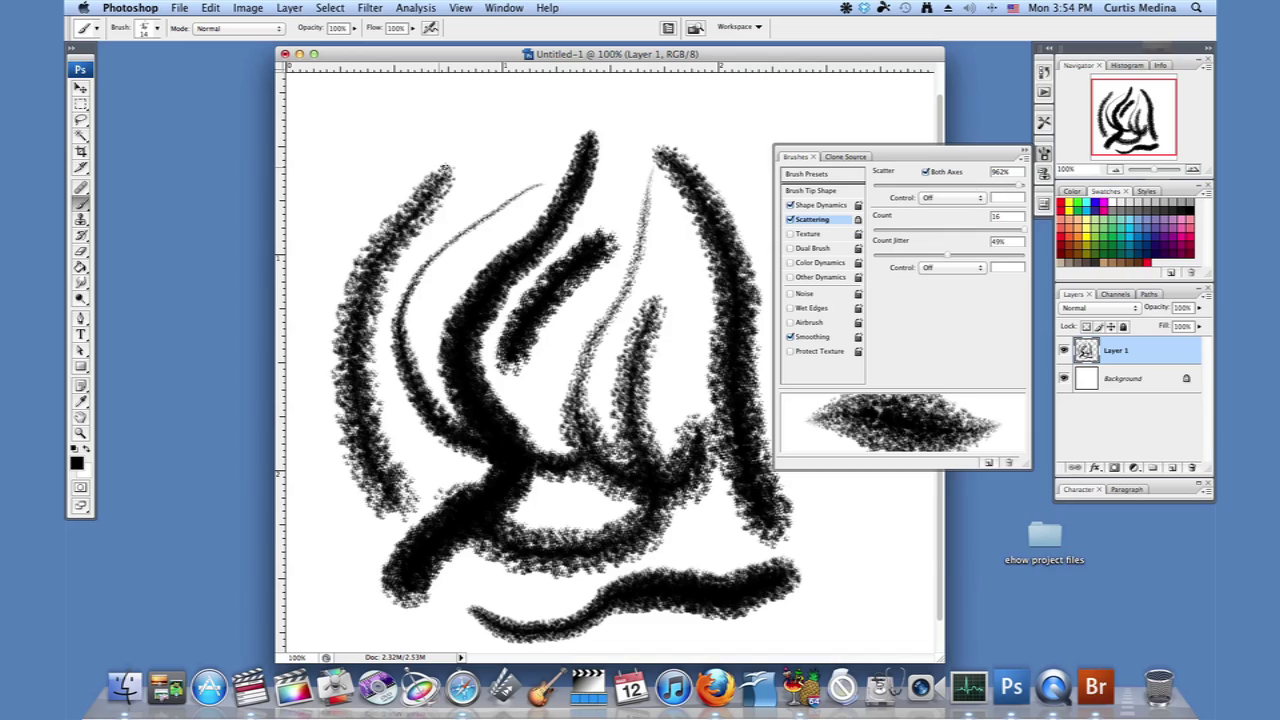
mouse_move(497, 174)
mouse_down()
mouse_move(422, 330)
mouse_move(402, 412)
mouse_up()
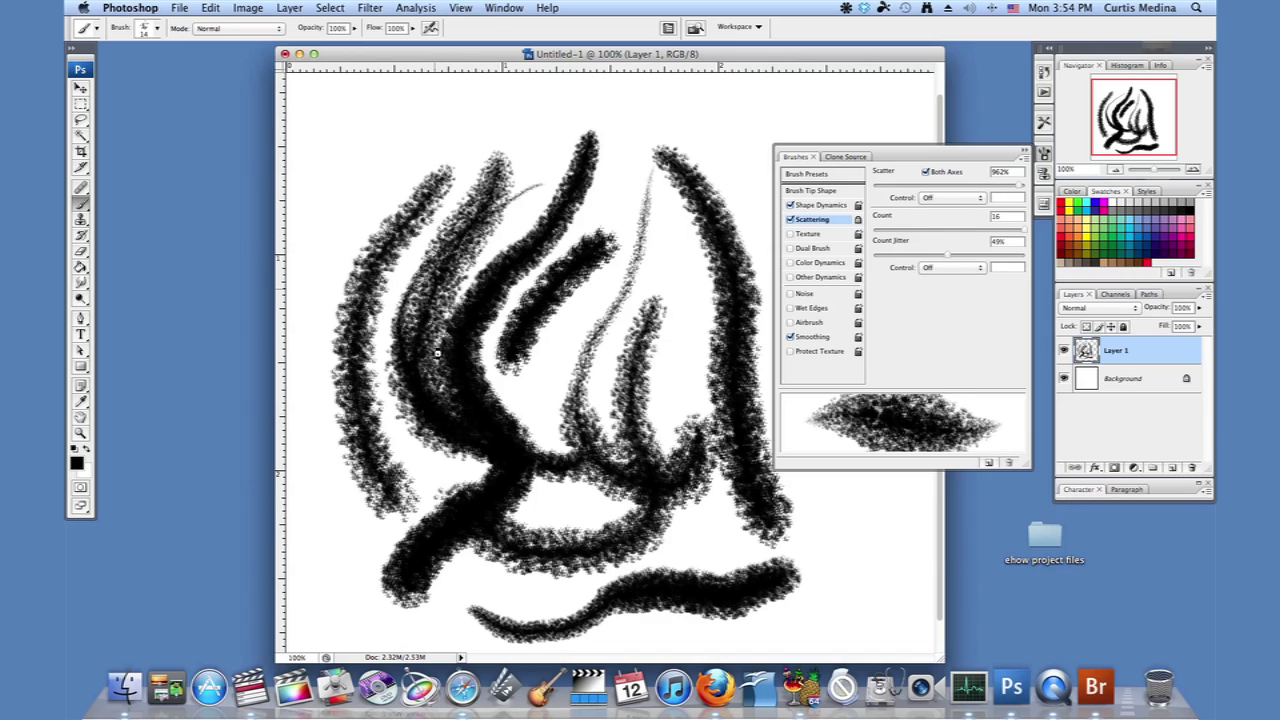
mouse_move(465, 306)
mouse_down()
mouse_move(500, 422)
mouse_move(540, 316)
mouse_move(575, 360)
mouse_move(612, 322)
mouse_up()
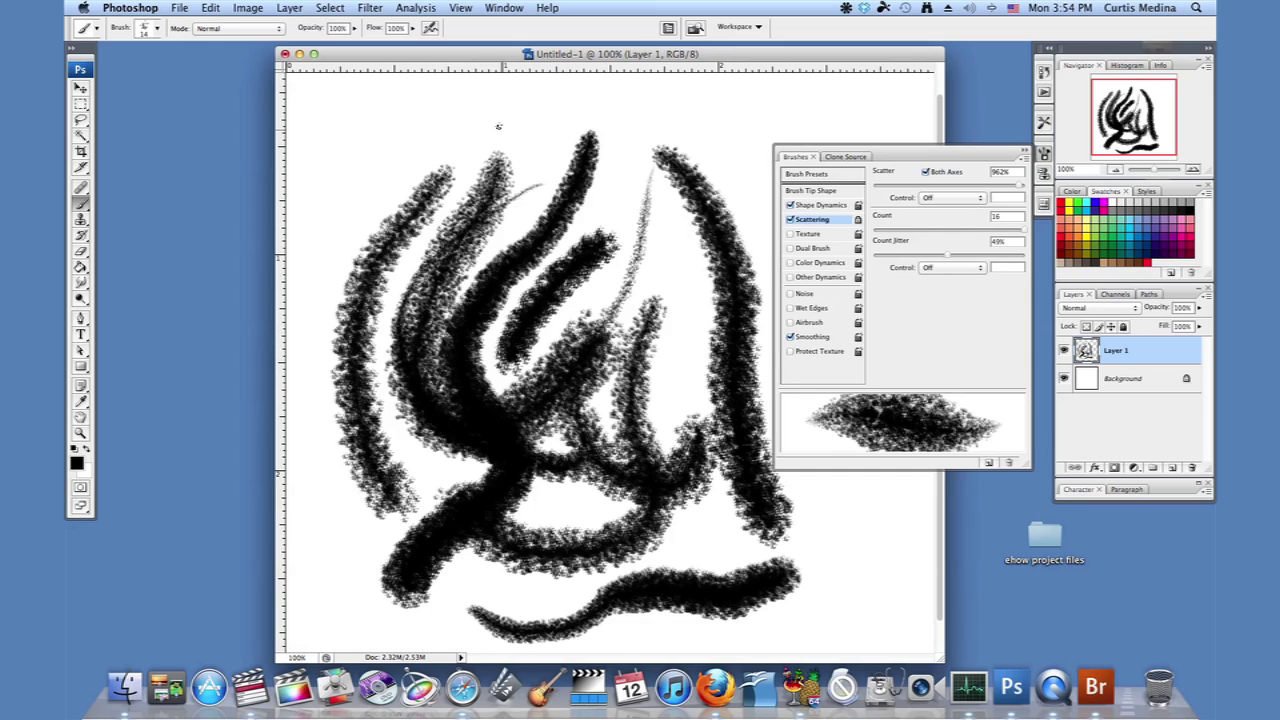
drag(950, 186, 943, 188)
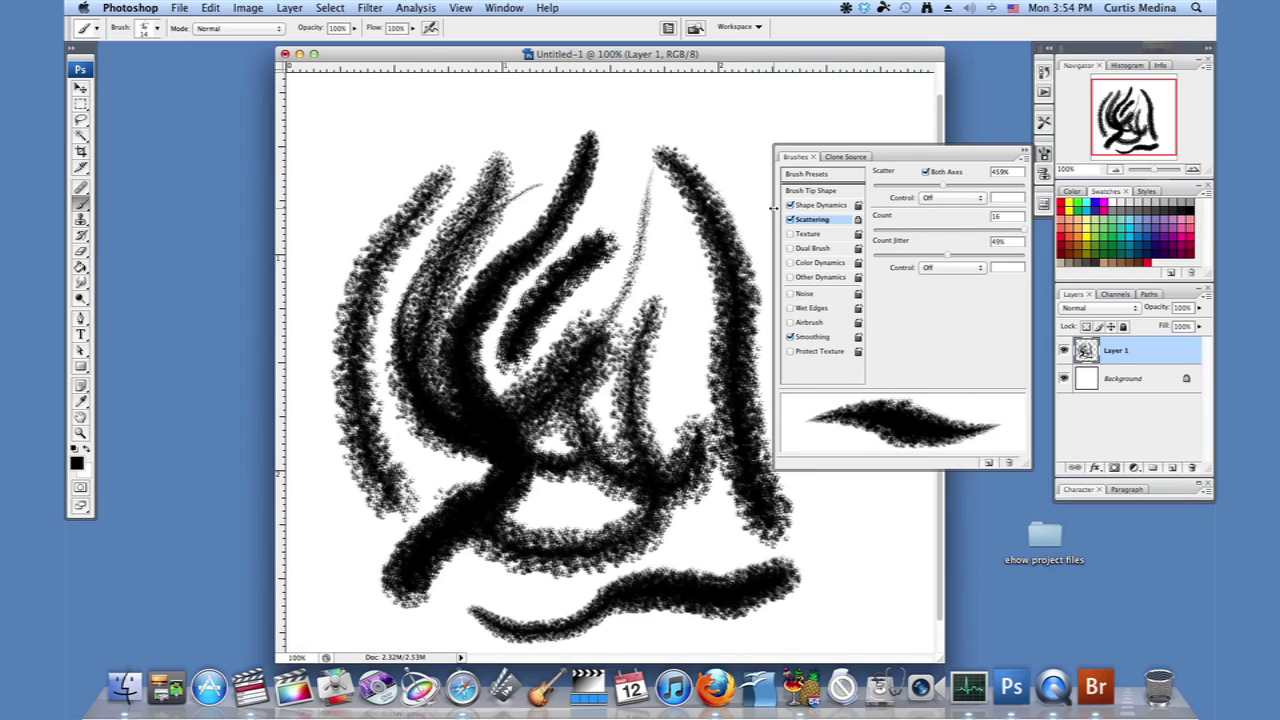
drag(682, 113, 750, 205)
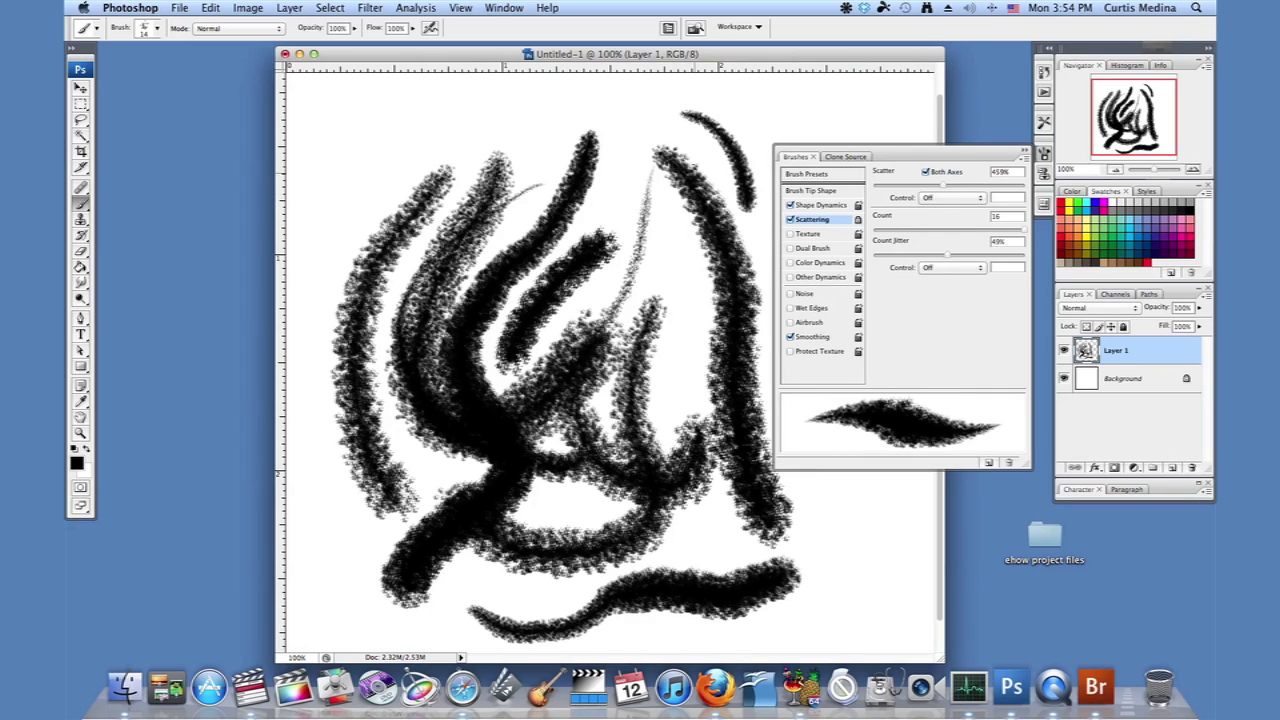
Close brush settings and paint a yellow stroke, a crossing red stroke and two blue arcs.
click(1023, 150)
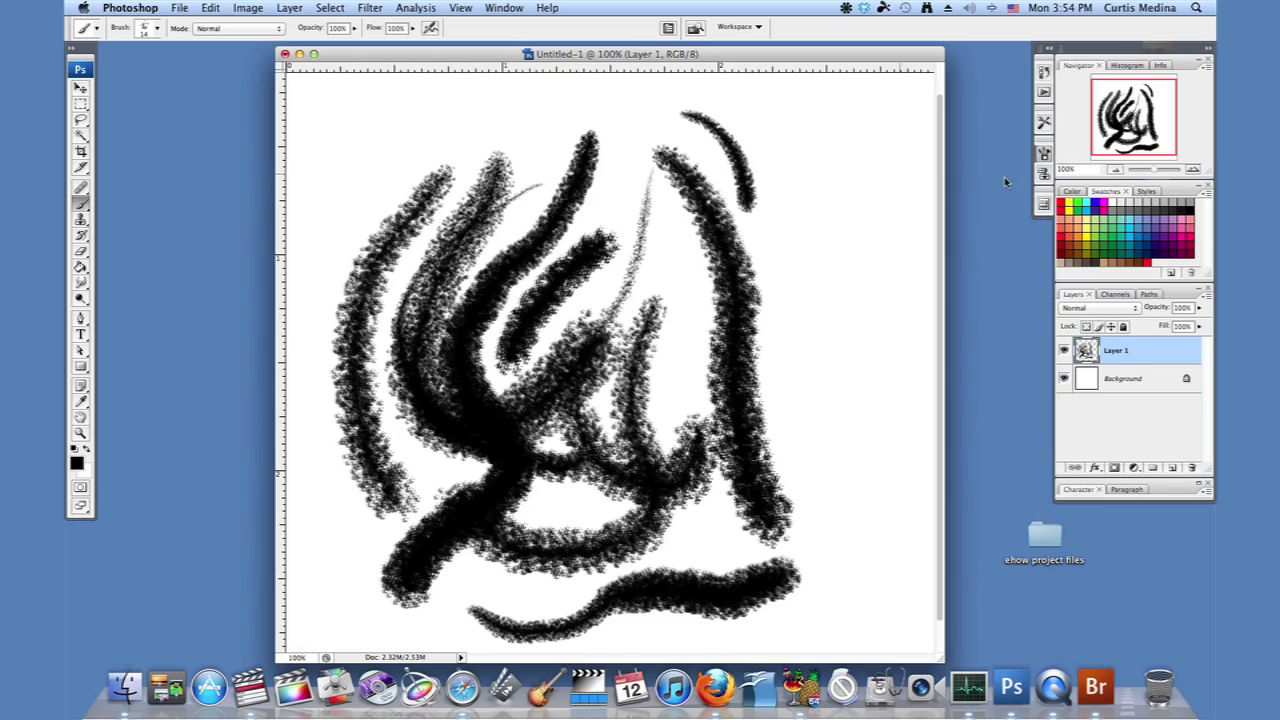
click(1072, 205)
drag(813, 188, 760, 440)
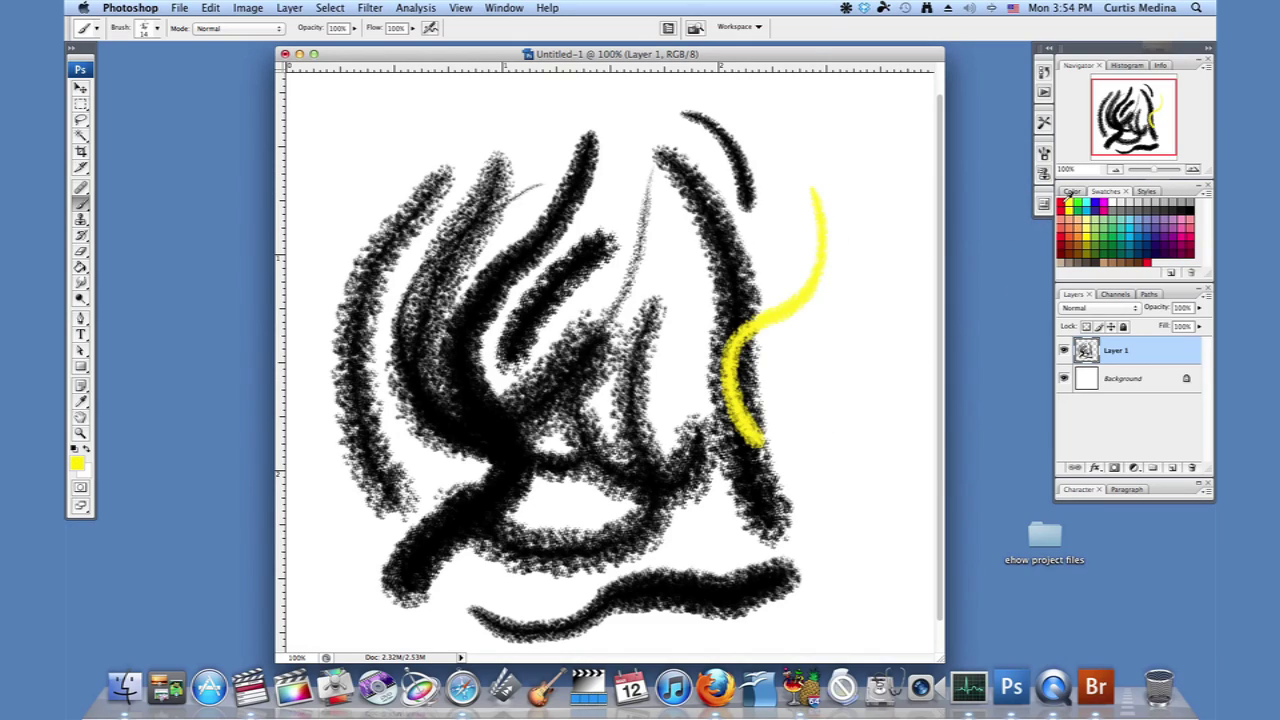
mouse_move(692, 210)
mouse_down()
mouse_move(618, 365)
mouse_move(795, 395)
mouse_up()
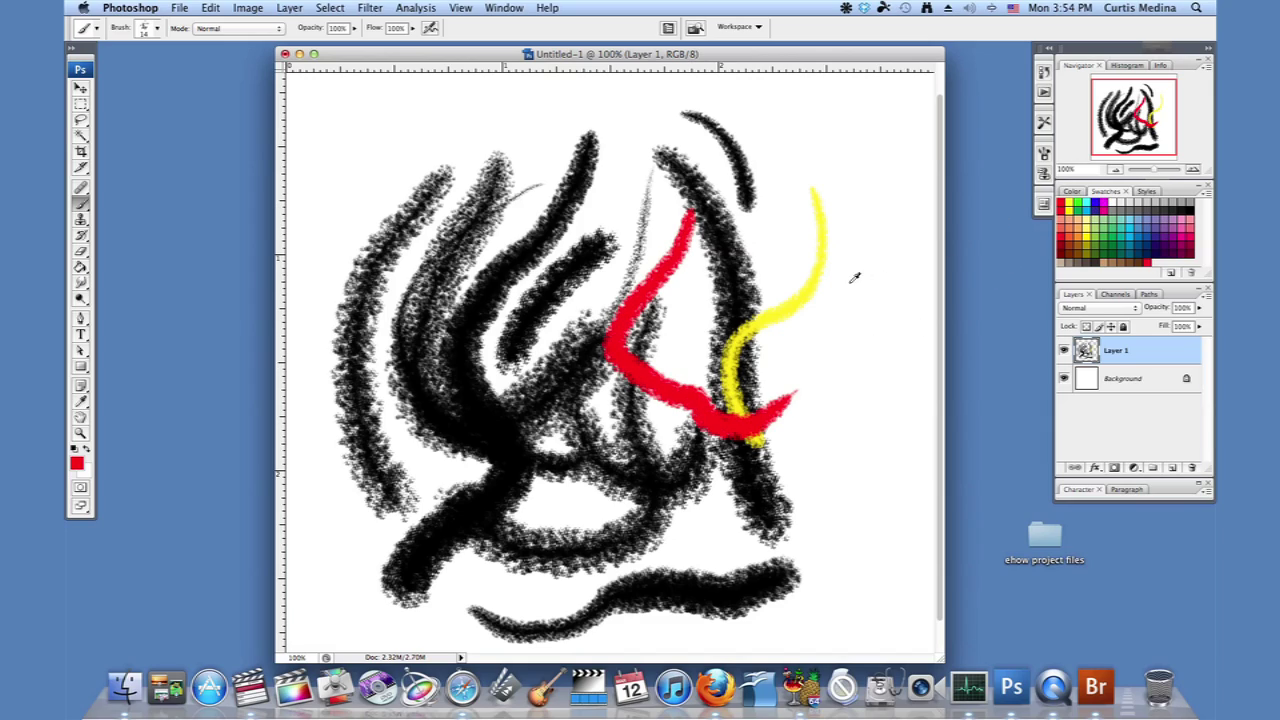
drag(813, 411, 835, 288)
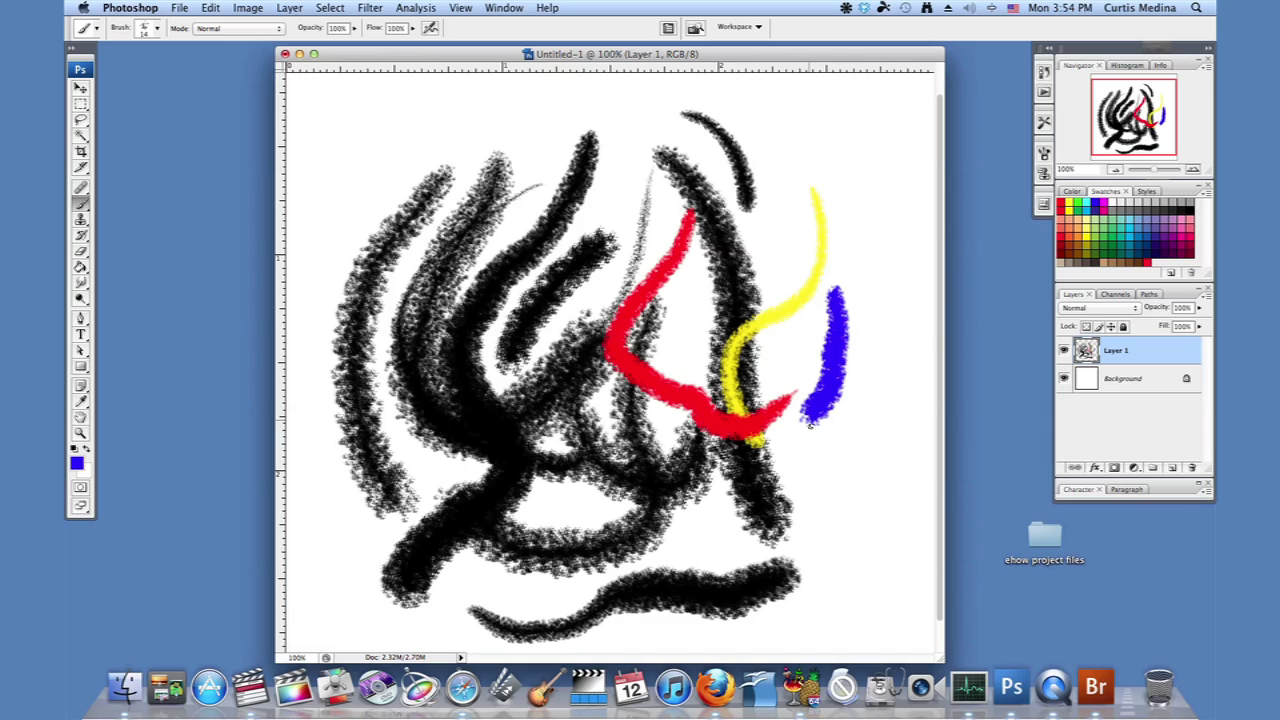
mouse_move(810, 424)
mouse_down()
mouse_move(711, 485)
mouse_move(593, 488)
mouse_move(505, 383)
mouse_move(483, 325)
mouse_up()
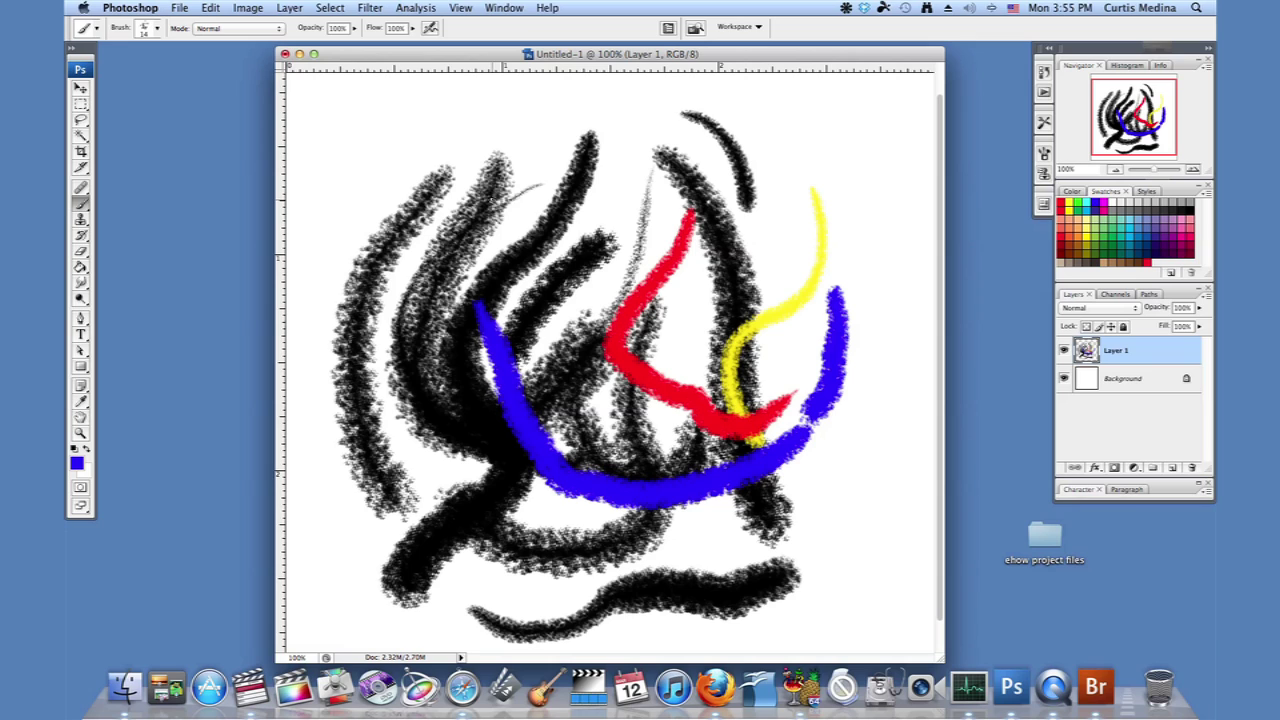